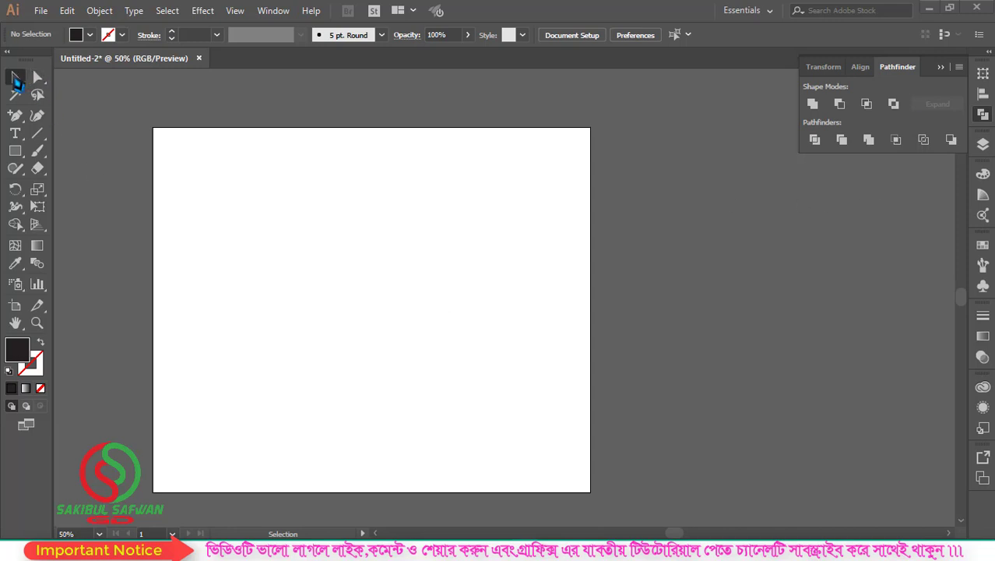
# Draw a small circle with a black rectangular bar to its right
pyautogui.click(22, 156)
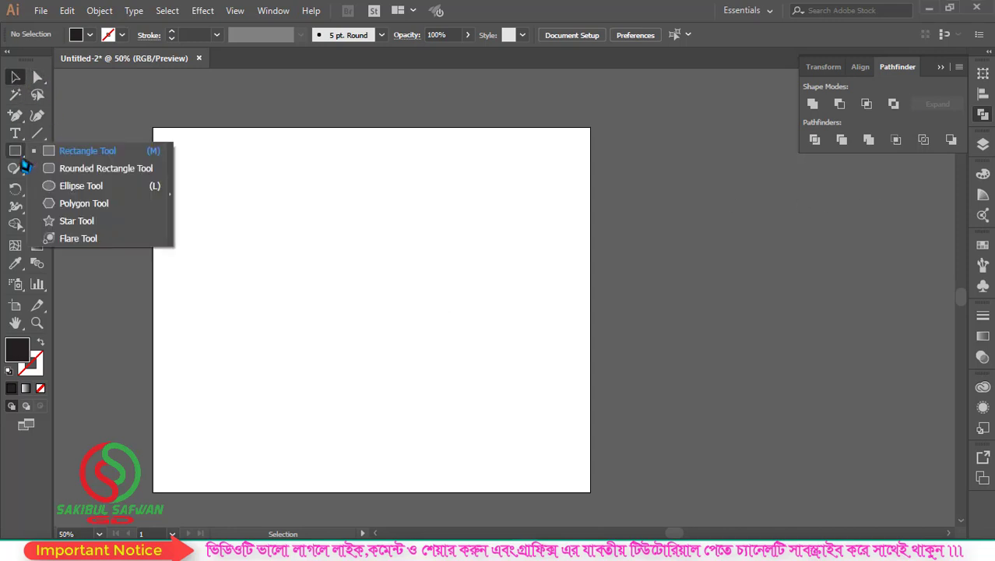
pyautogui.click(78, 187)
pyautogui.moveTo(344, 263); pyautogui.dragTo(367, 274)
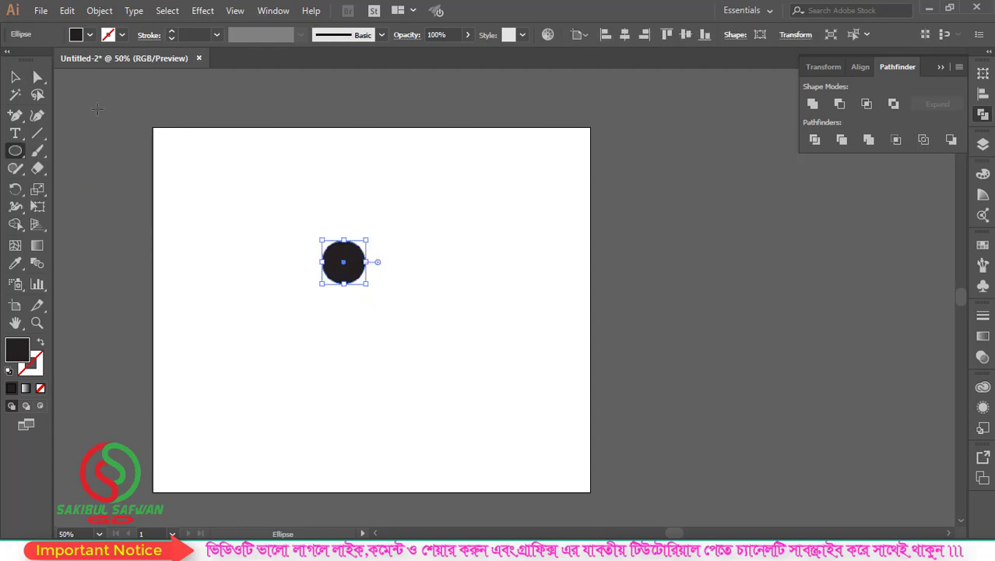
pyautogui.click(23, 155)
pyautogui.click(81, 152)
pyautogui.moveTo(384, 251); pyautogui.dragTo(492, 284)
# Shrink the bar, move it to overlap the circle, and shorten its right end
pyautogui.click(15, 76)
pyautogui.scroll(1, 445, 265)
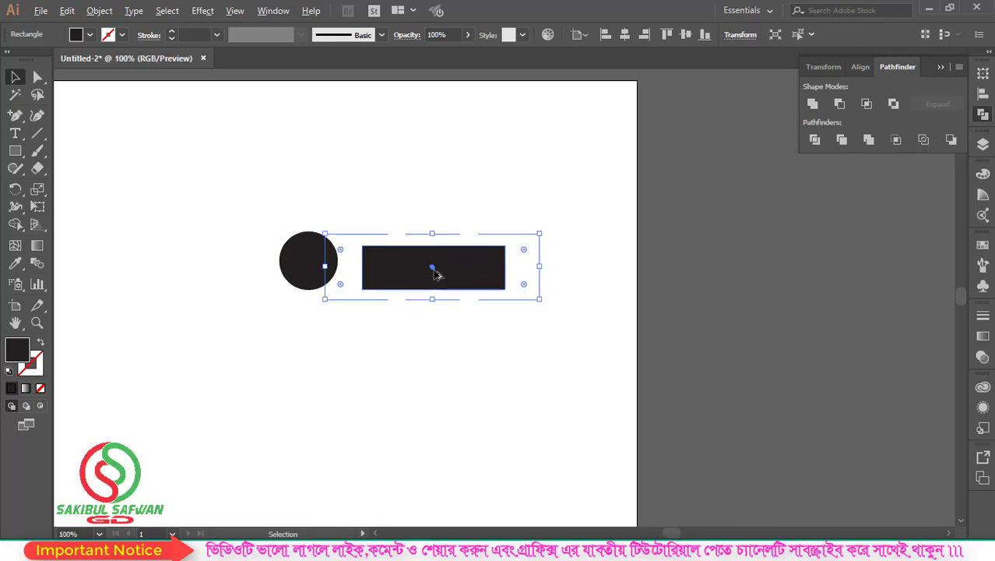
pyautogui.scroll(1, 445, 264)
pyautogui.moveTo(543, 234); pyautogui.dragTo(526, 248)
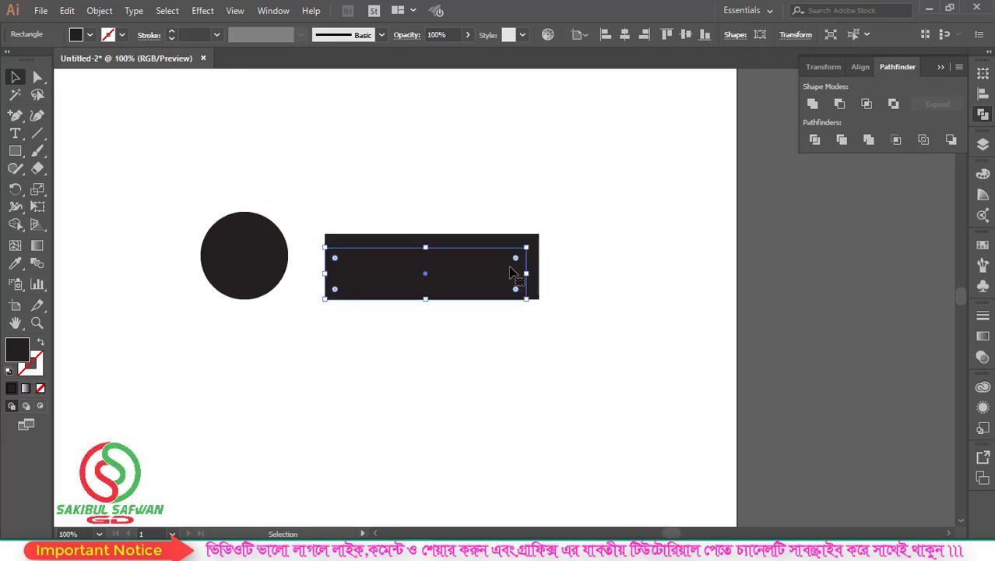
pyautogui.moveTo(472, 272)
pyautogui.mouseDown()
pyautogui.moveTo(419, 254)
pyautogui.moveTo(408, 266)
pyautogui.mouseUp()
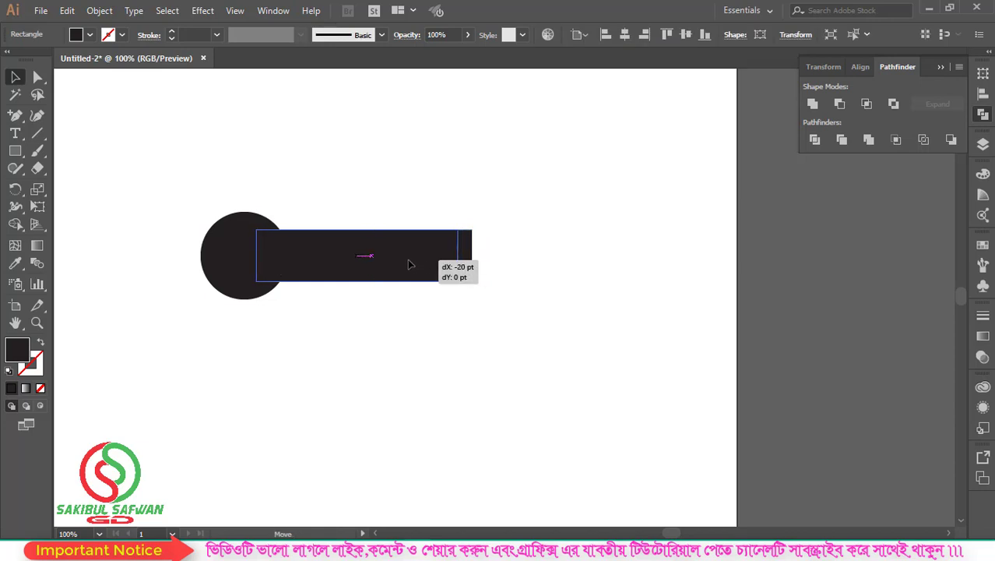
pyautogui.click(487, 200)
pyautogui.click(424, 260)
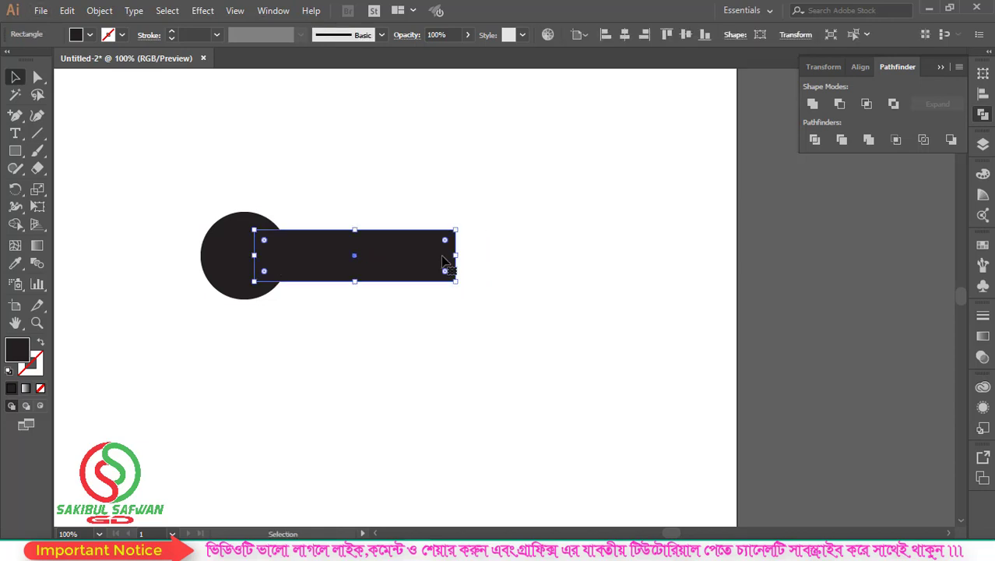
pyautogui.moveTo(455, 255); pyautogui.dragTo(420, 255)
# Enlarge the circle to suit the bar where they join
pyautogui.hotkey('ctrl', '+')
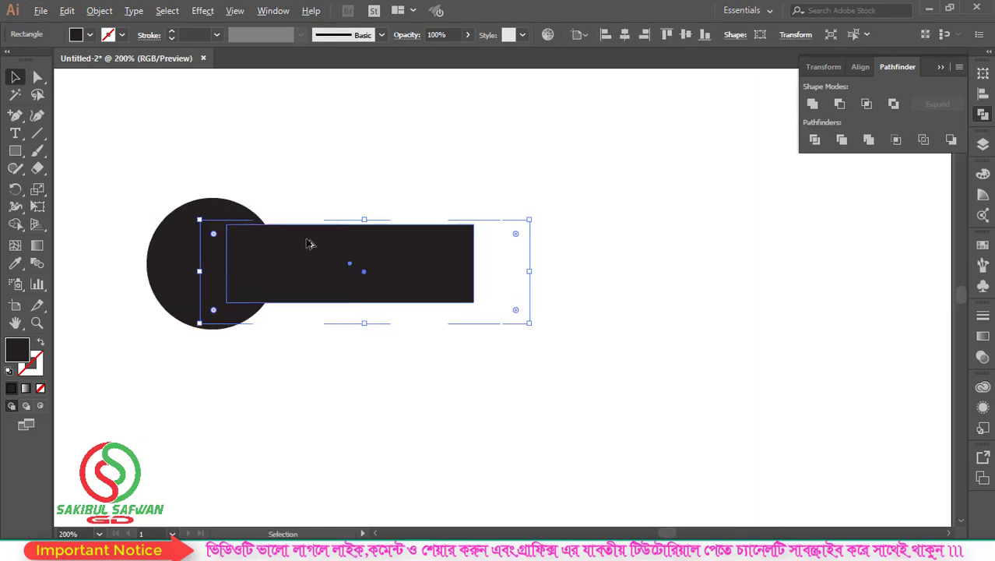
pyautogui.hotkey('ctrl', '+')
pyautogui.hotkey('ctrl', '-')
pyautogui.hotkey('ctrl', '-')
pyautogui.click(265, 263)
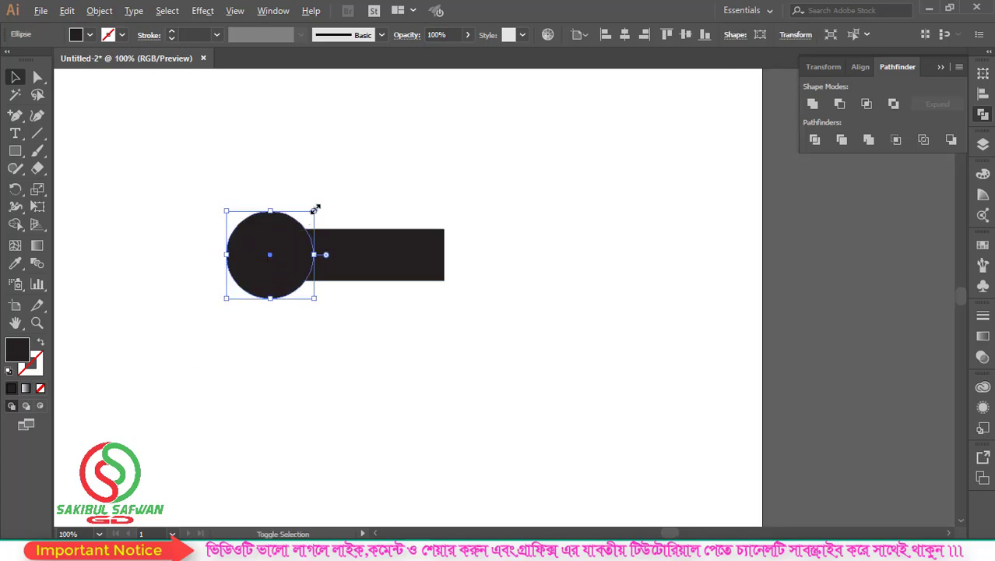
pyautogui.moveTo(313, 209); pyautogui.dragTo(322, 219)
pyautogui.click(397, 351)
# Fully round the bar's right end using the corner widgets
pyautogui.hotkey('ctrl', '-')
pyautogui.hotkey('ctrl', '-')
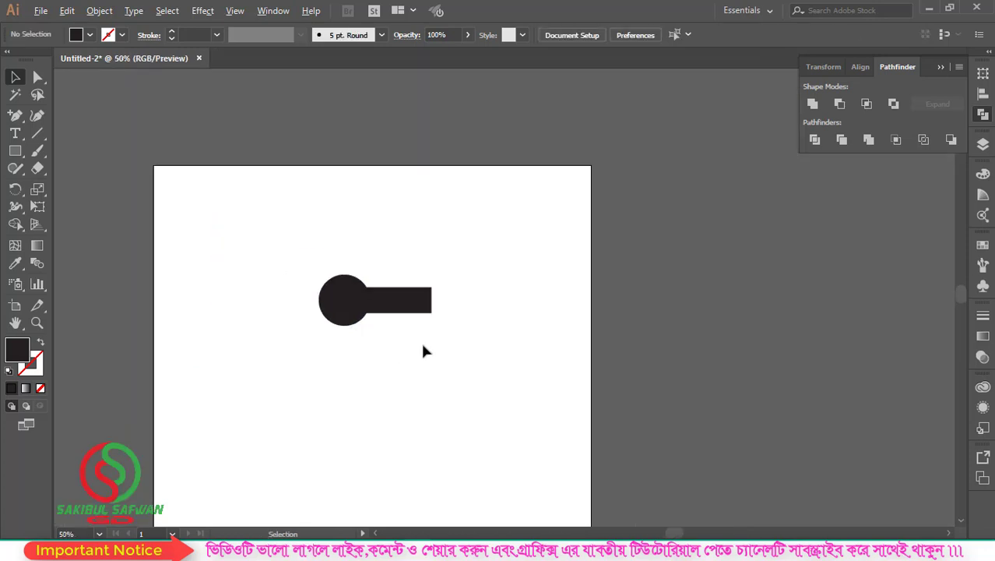
pyautogui.hotkey('ctrl', '+')
pyautogui.hotkey('ctrl', '+')
pyautogui.hotkey('ctrl', '+')
pyautogui.moveTo(387, 296); pyautogui.dragTo(400, 296)
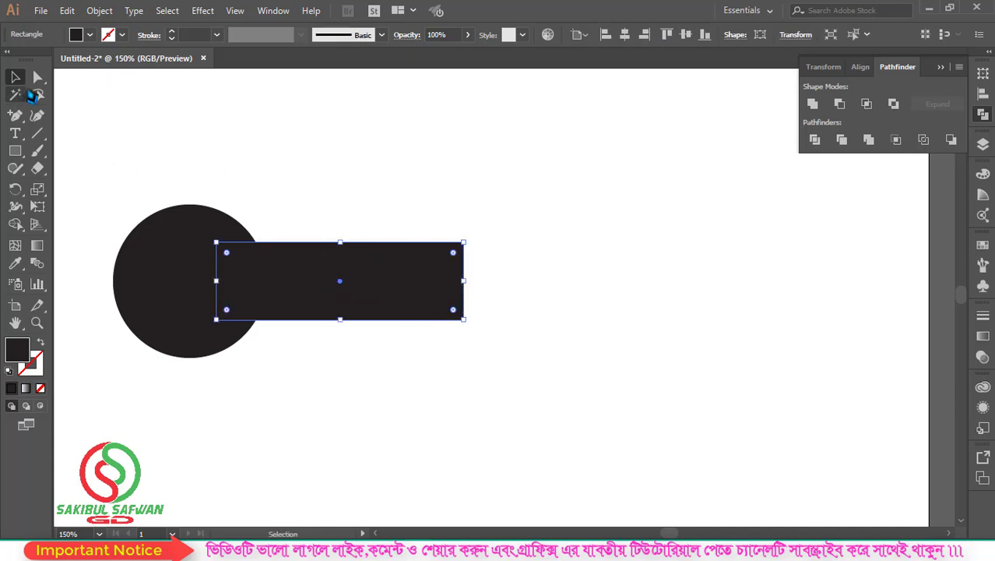
pyautogui.click(37, 77)
pyautogui.click(77, 85)
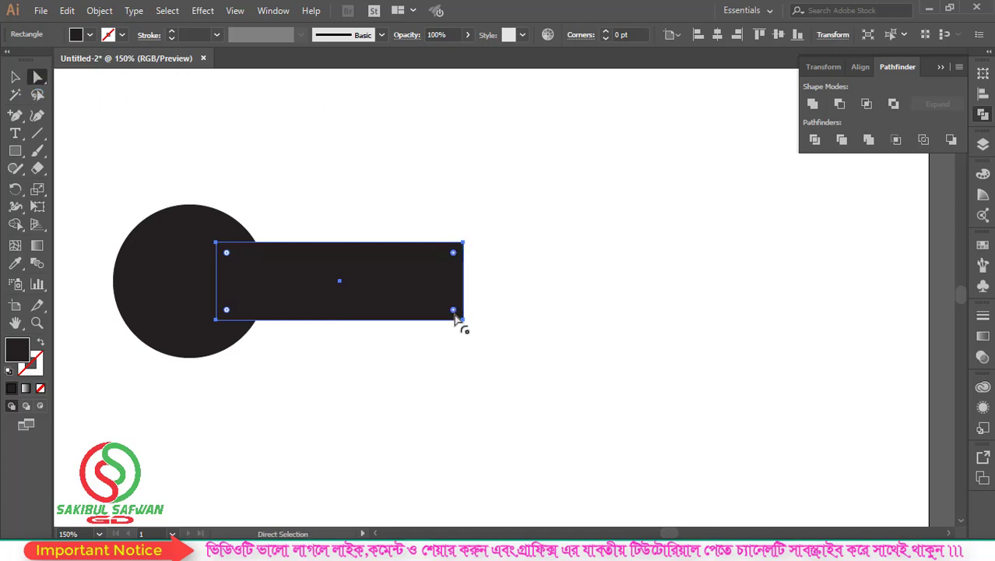
pyautogui.moveTo(454, 311); pyautogui.dragTo(353, 307)
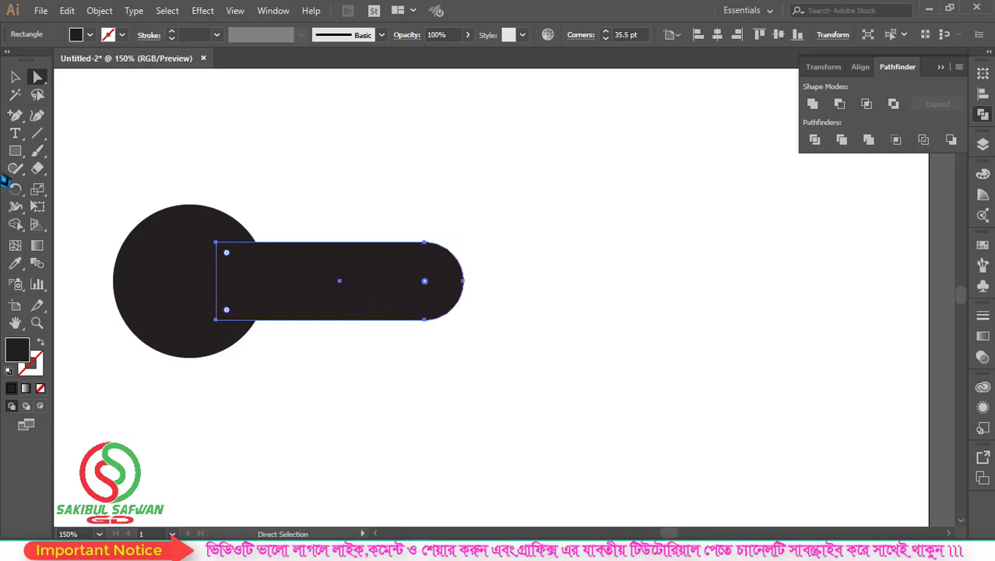
pyautogui.click(15, 77)
pyautogui.click(454, 198)
# Unite the circle and bar with Pathfinder, then rotate to 315° so the handle points down-right
pyautogui.hotkey('ctrl', '0')
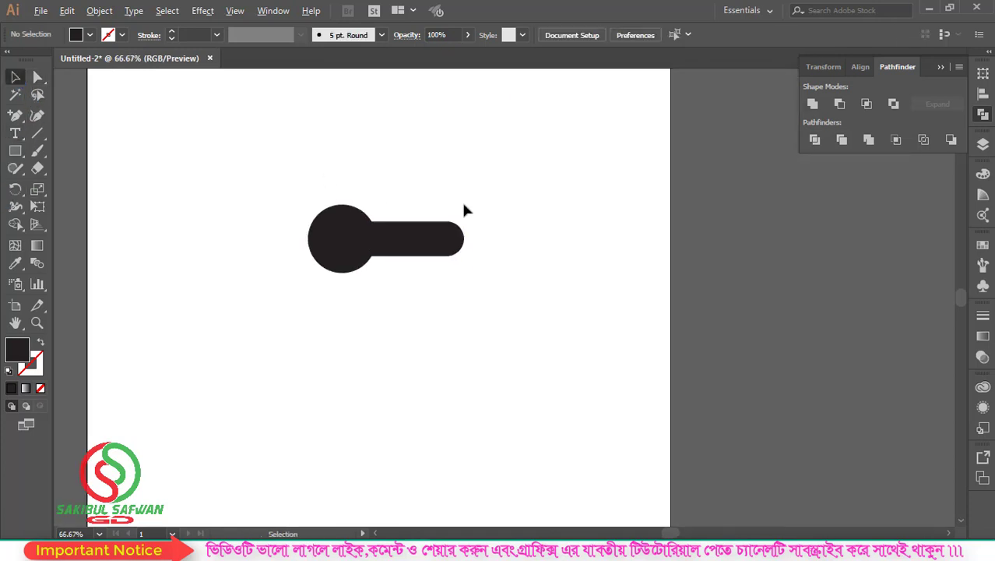
pyautogui.moveTo(481, 184); pyautogui.dragTo(247, 328)
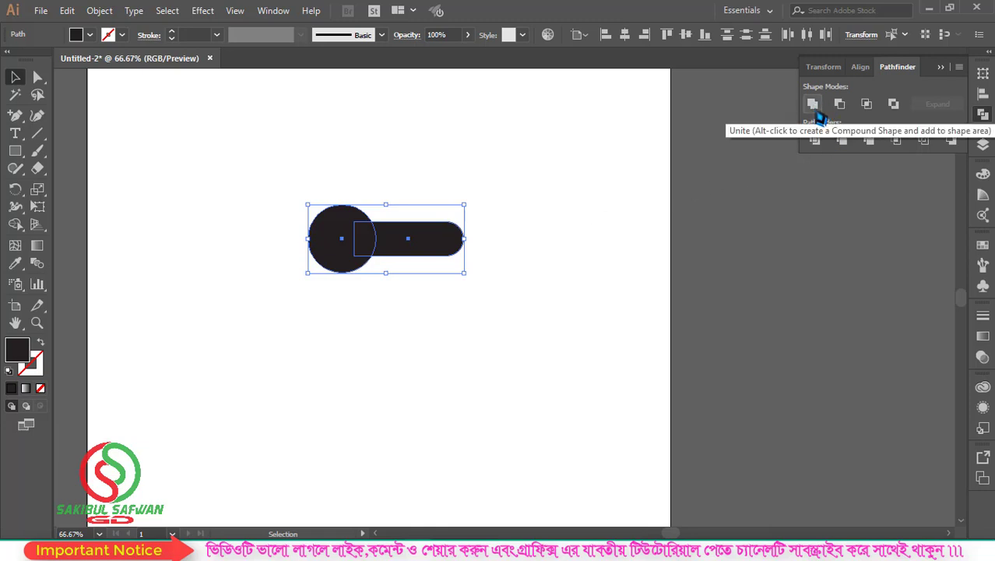
pyautogui.click(815, 112)
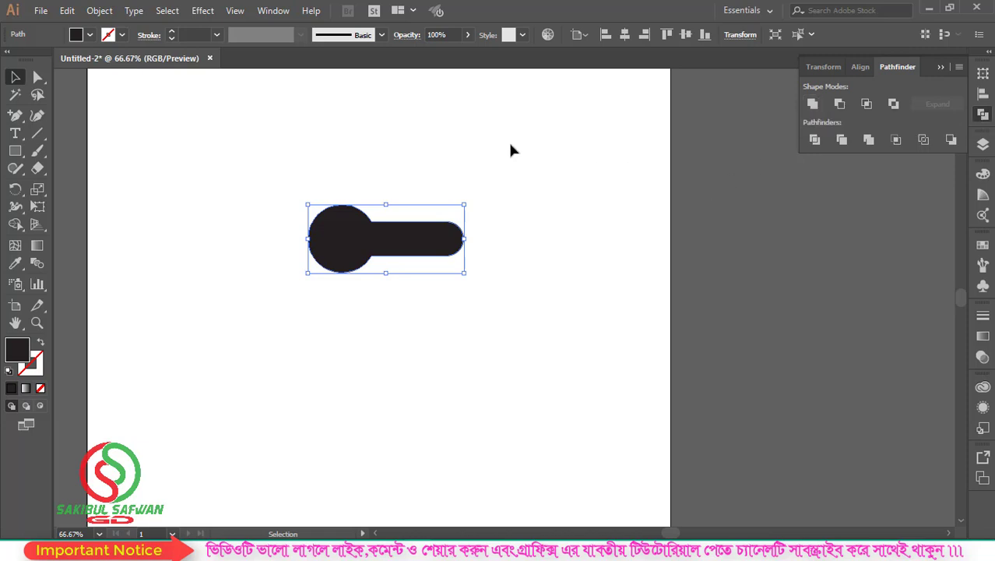
pyautogui.click(491, 156)
pyautogui.click(366, 227)
pyautogui.moveTo(469, 201); pyautogui.dragTo(489, 238)
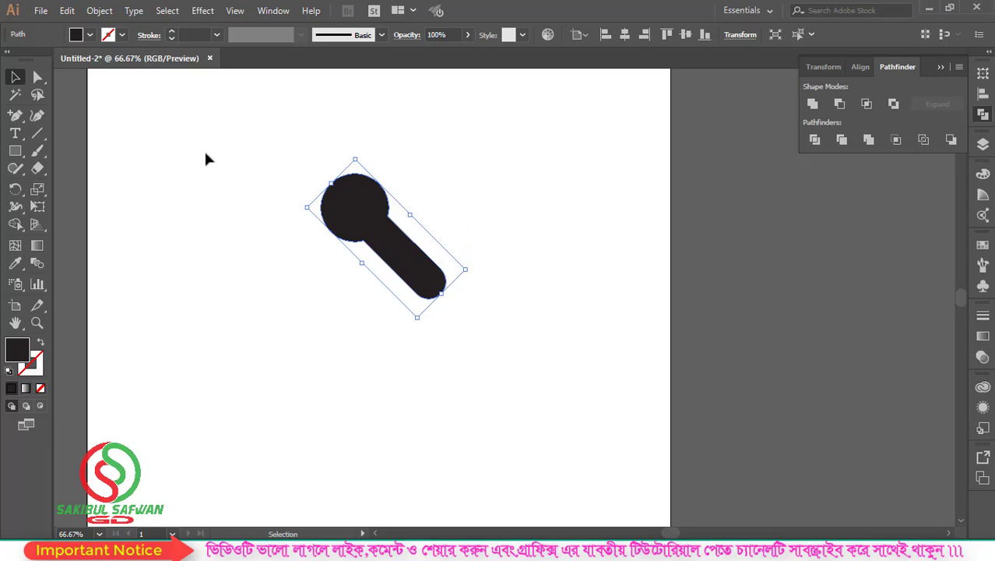
# Draw a small circle inside the round head and fill it white with the Eyedropper
pyautogui.moveTo(15, 151); pyautogui.dragTo(78, 187)
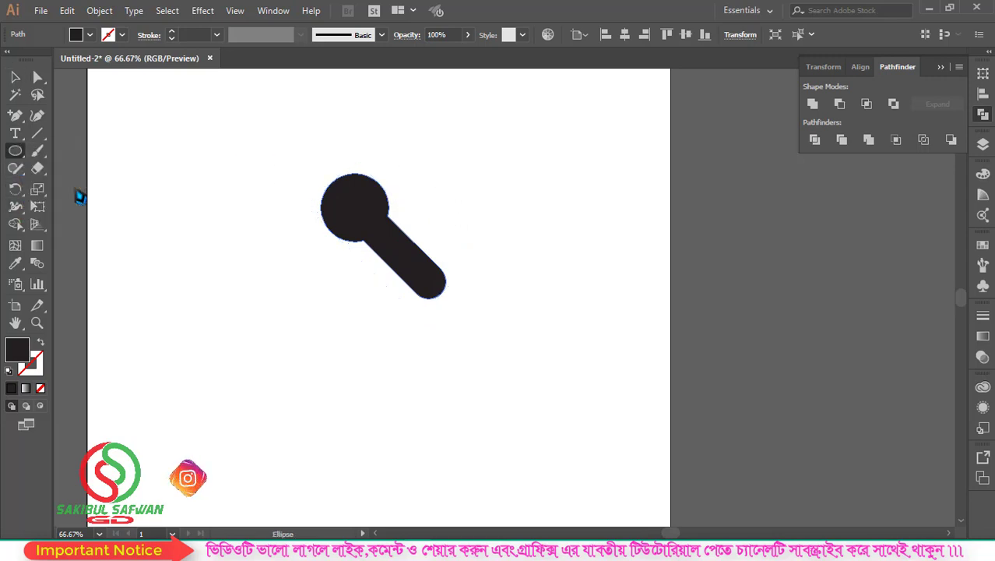
pyautogui.hotkey('ctrl', '1')
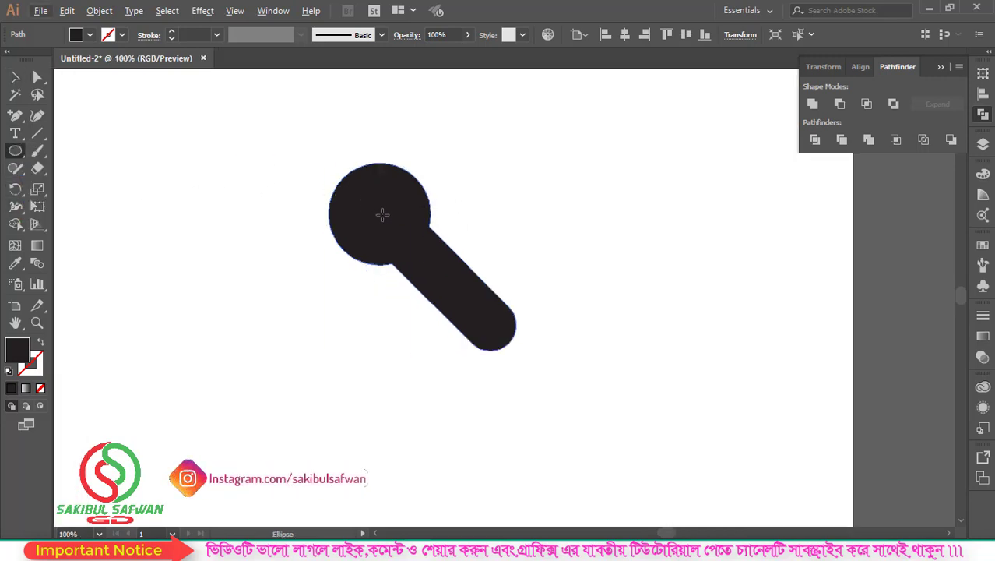
pyautogui.moveTo(379, 210); pyautogui.dragTo(405, 225)
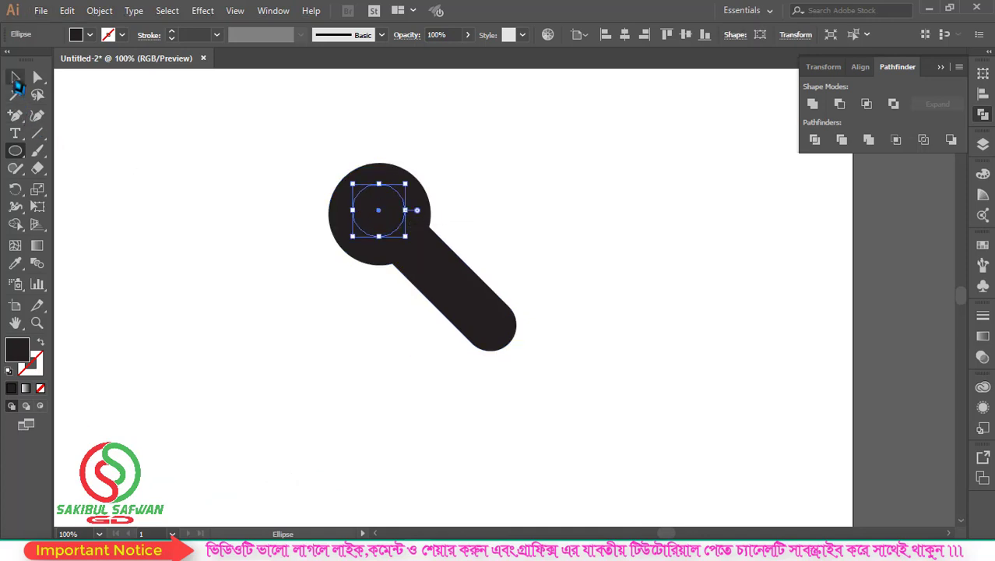
pyautogui.click(15, 263)
pyautogui.click(228, 224)
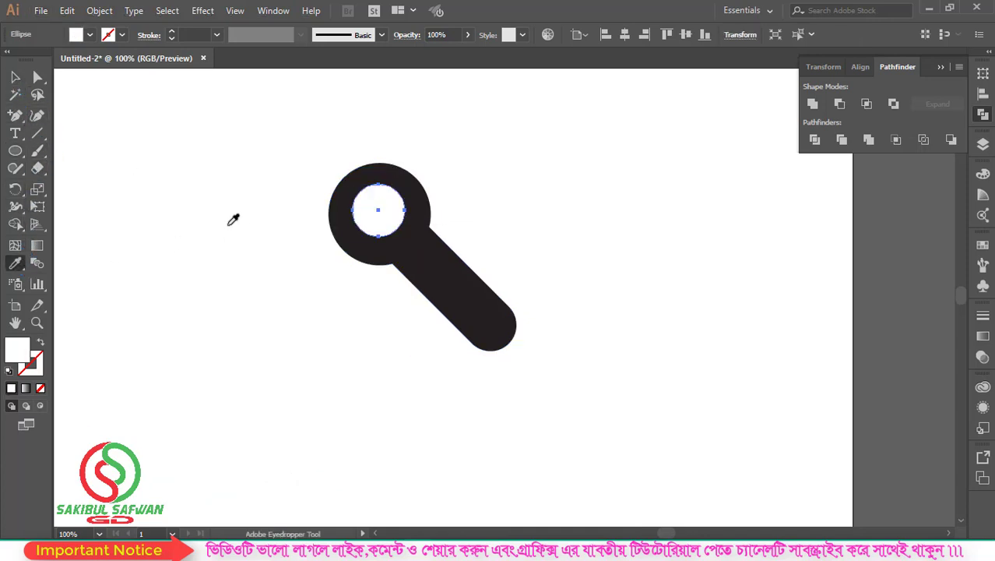
# Nudge the white circle until it sits centred in the black head
pyautogui.click(15, 76)
pyautogui.click(294, 249)
pyautogui.scroll(3, 387, 222)
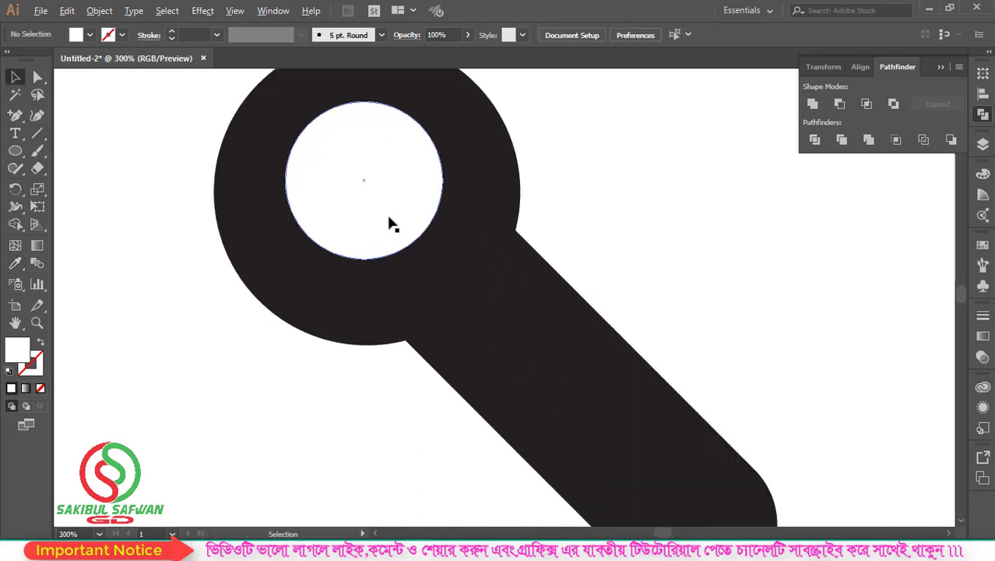
pyautogui.moveTo(385, 236); pyautogui.dragTo(386, 245)
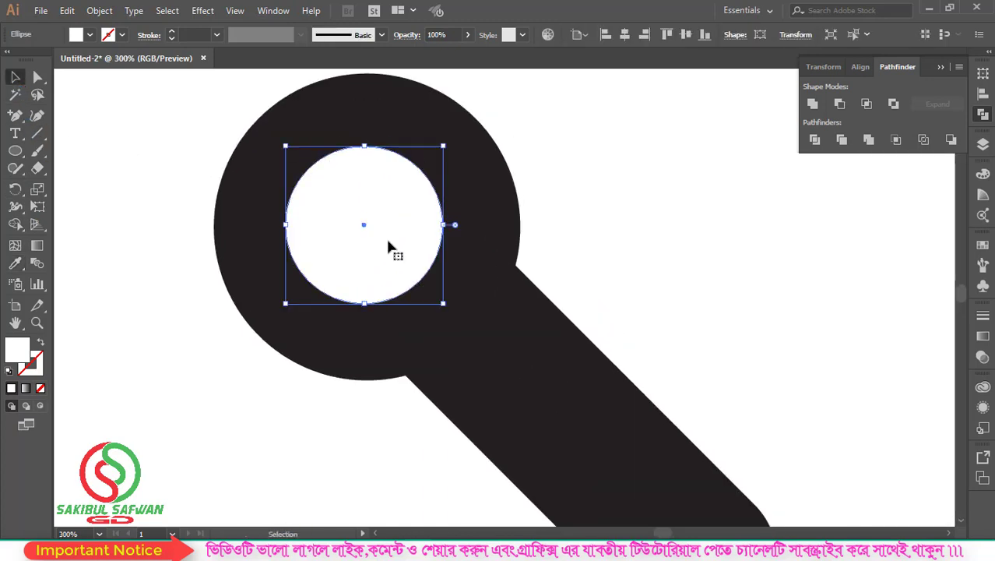
pyautogui.scroll(-1, 323, 250)
pyautogui.scroll(-1, 314, 240)
pyautogui.click(546, 181)
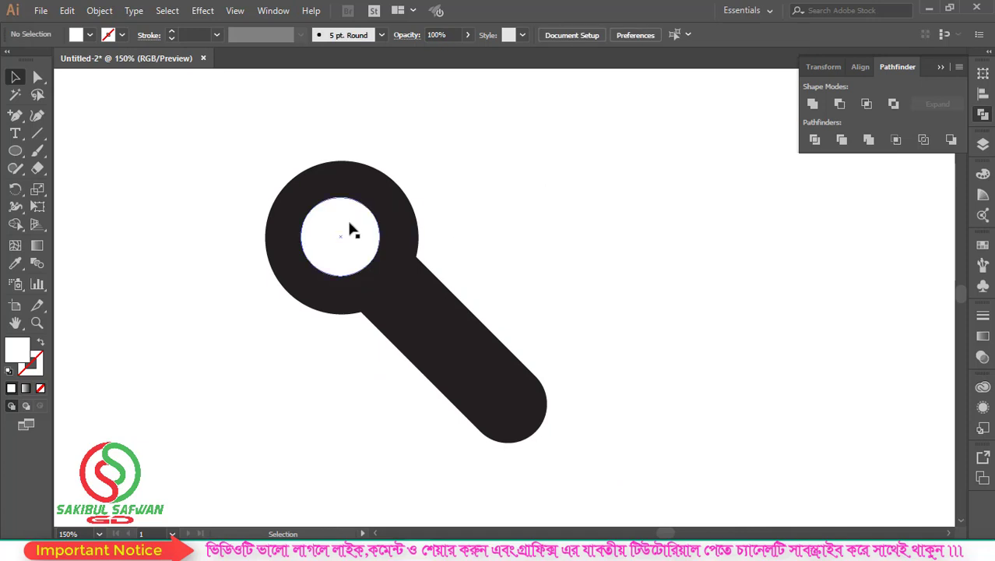
pyautogui.click(348, 232)
pyautogui.scroll(1, 349, 228)
pyautogui.scroll(2, 347, 225)
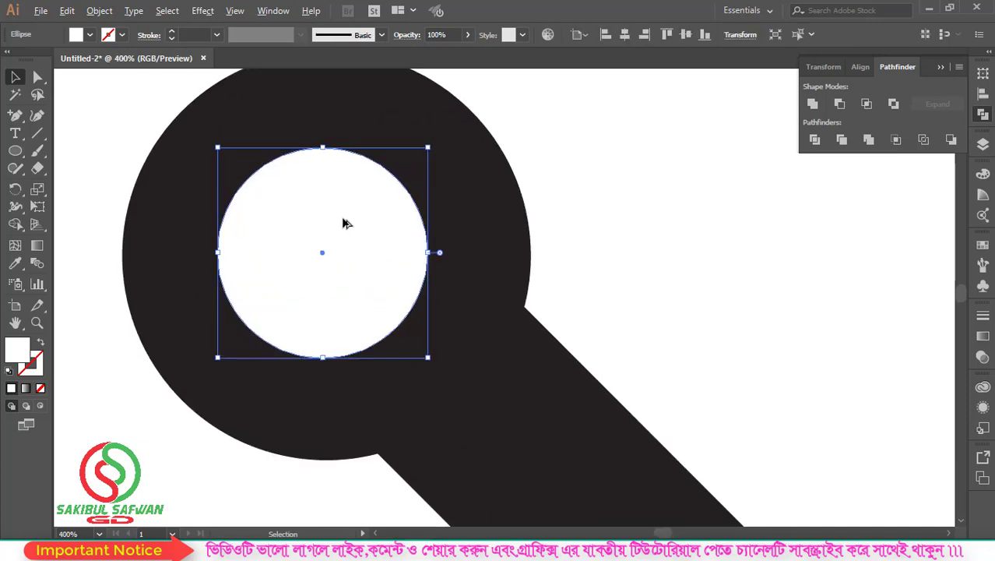
pyautogui.moveTo(331, 226); pyautogui.dragTo(336, 227)
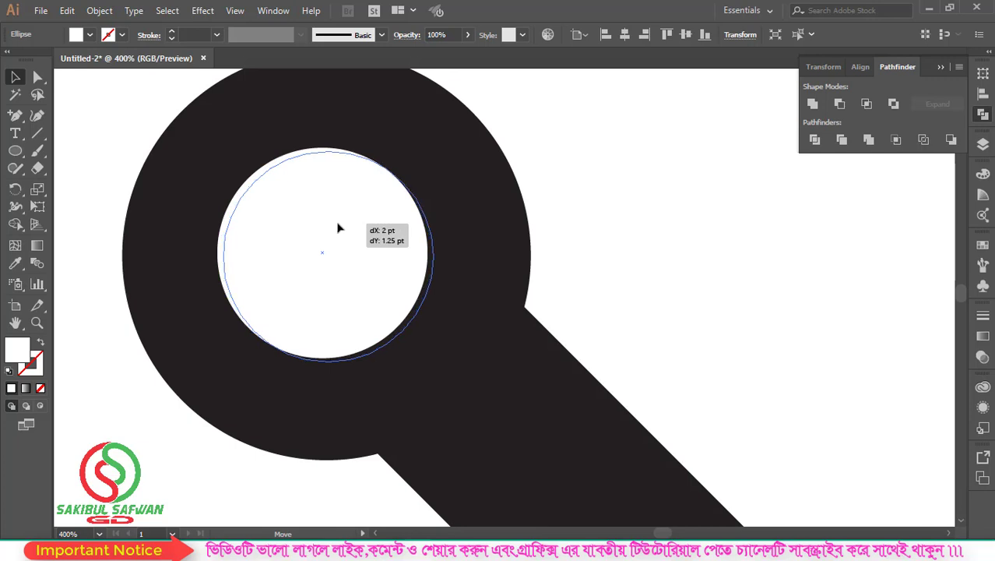
pyautogui.moveTo(337, 227); pyautogui.dragTo(338, 225)
pyautogui.scroll(-2, 331, 238)
pyautogui.click(528, 202)
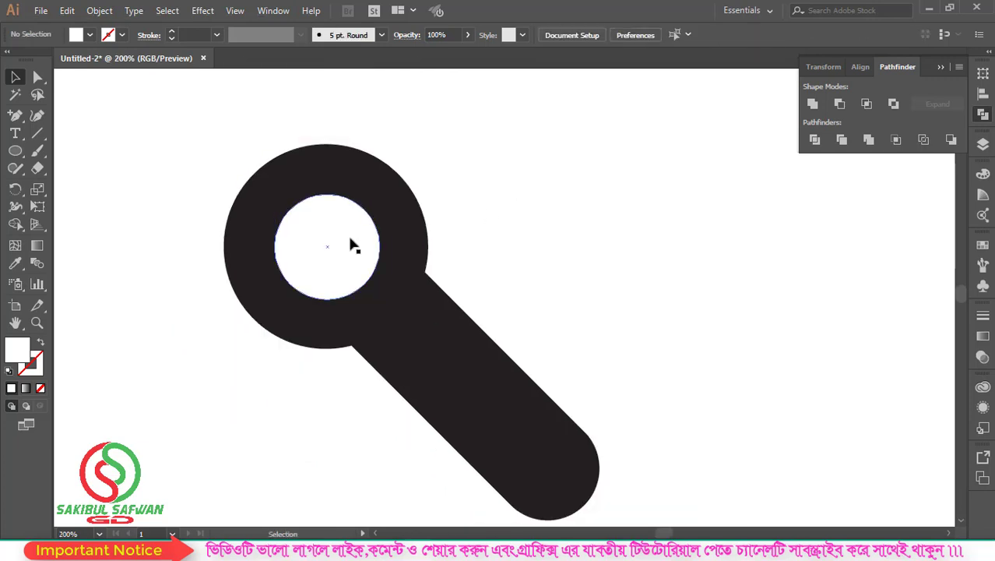
pyautogui.click(344, 238)
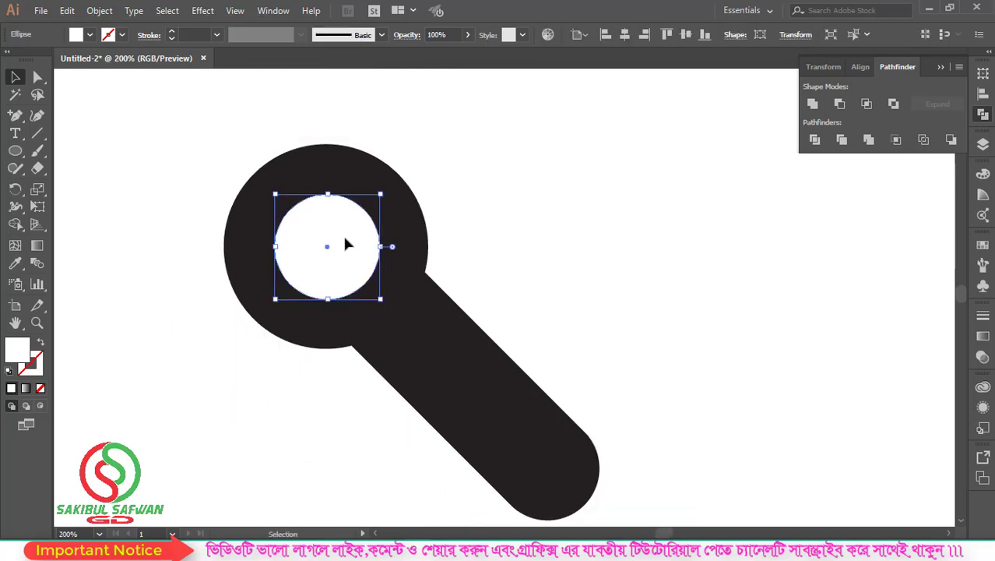
# Paste a front copy of the white circle, shrink it to 34.5 pt and fill it black
pyautogui.click(67, 10)
pyautogui.click(92, 114)
pyautogui.click(67, 10)
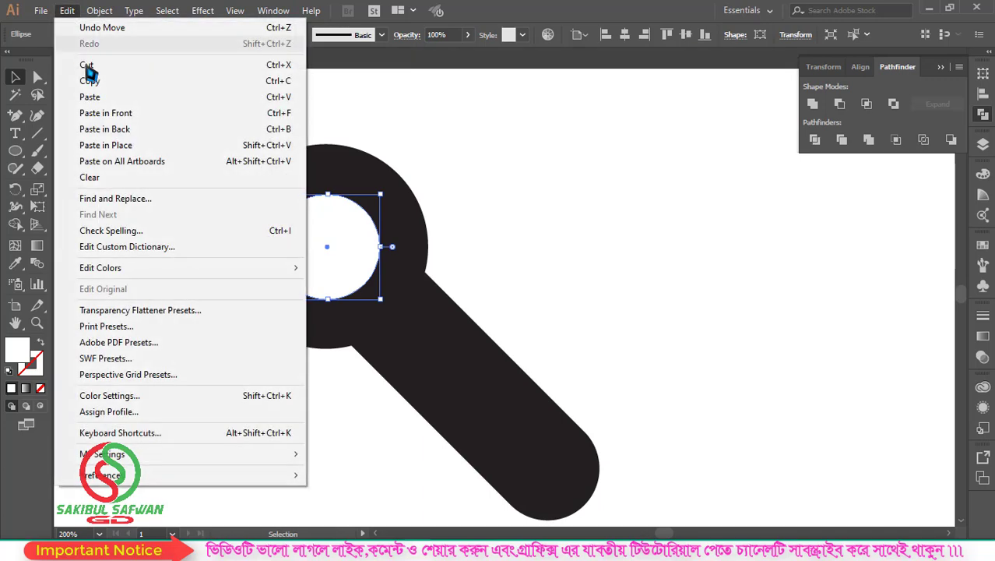
pyautogui.click(106, 117)
pyautogui.moveTo(385, 196); pyautogui.dragTo(354, 213)
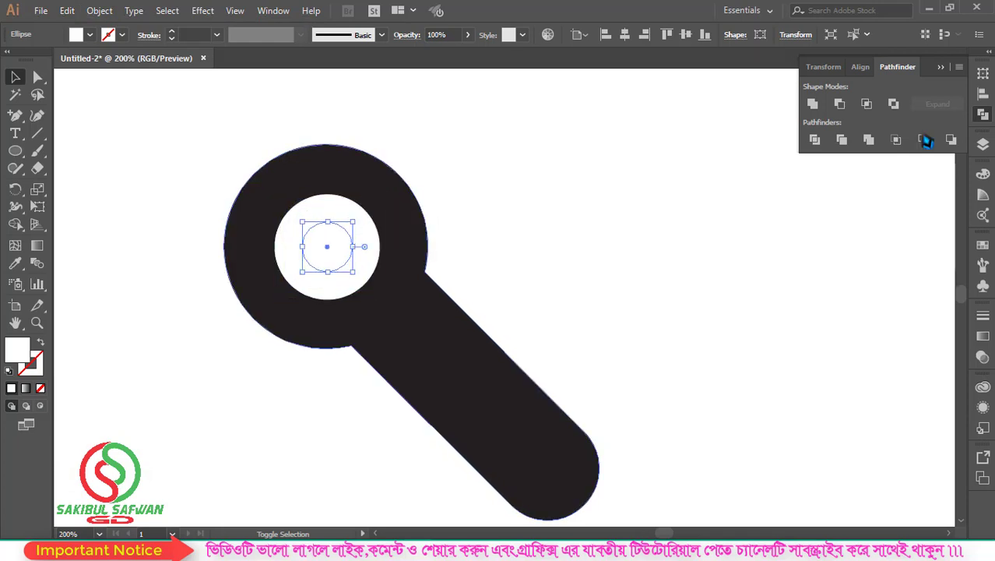
pyautogui.click(15, 264)
pyautogui.click(300, 189)
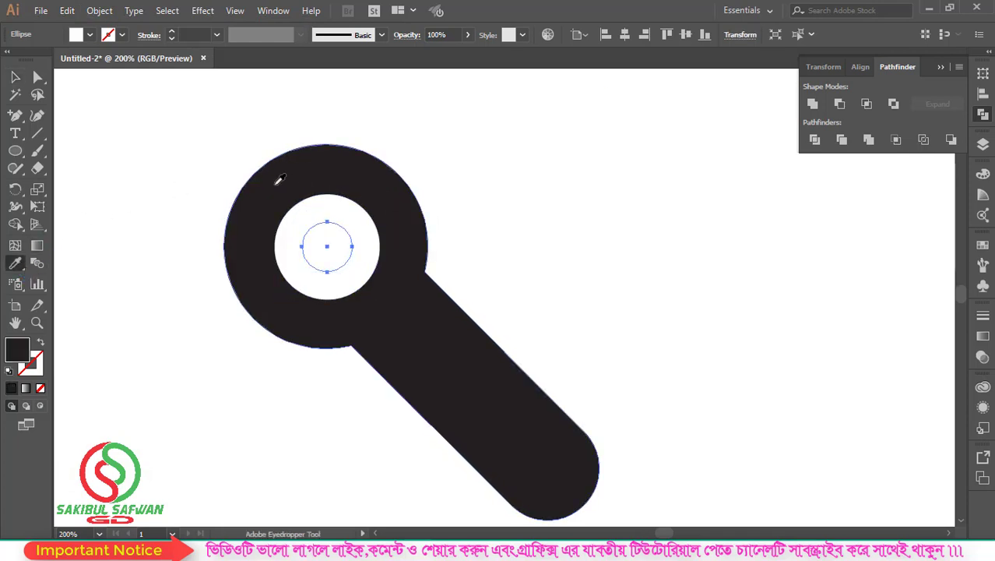
pyautogui.click(15, 77)
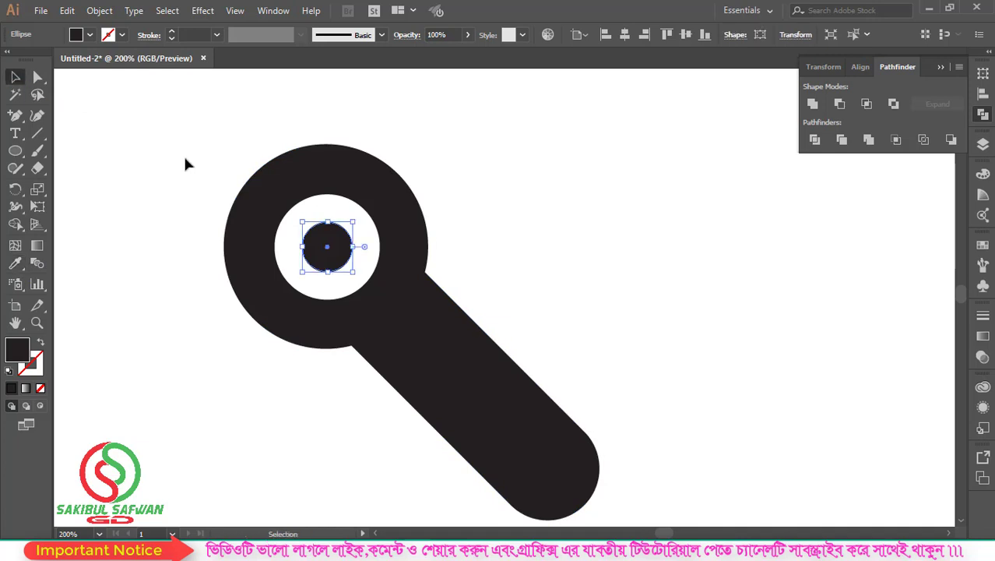
pyautogui.click(184, 161)
pyautogui.scroll(-2, 272, 247)
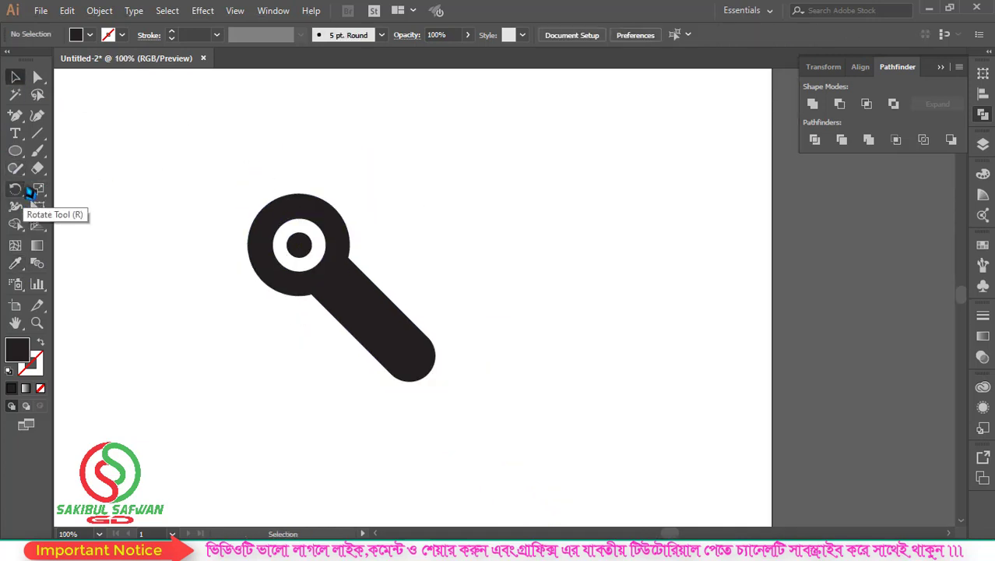
# Draw a large circle around the magnifier with a 7 pt black outline
pyautogui.moveTo(15, 151); pyautogui.dragTo(70, 191)
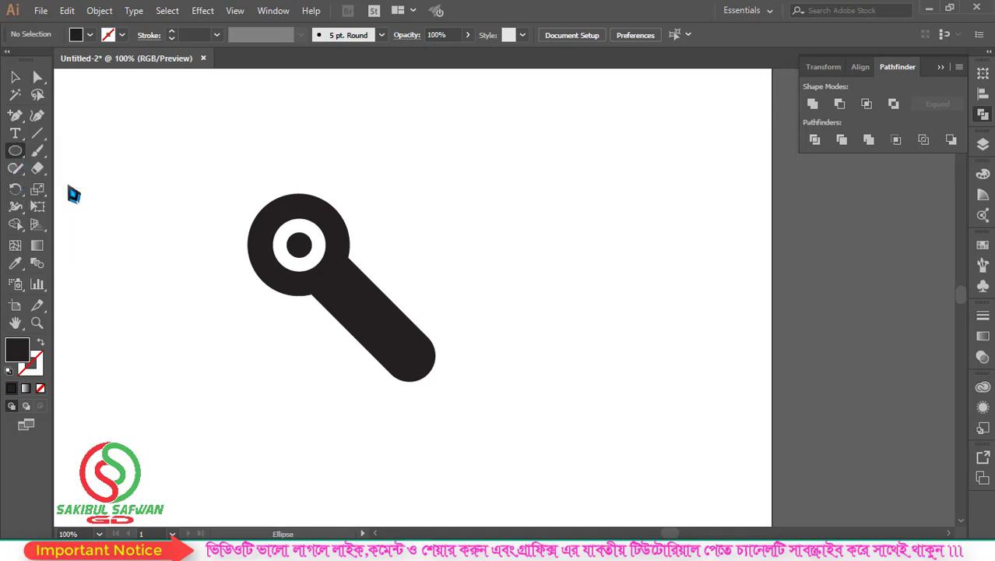
pyautogui.moveTo(299, 245); pyautogui.dragTo(377, 287)
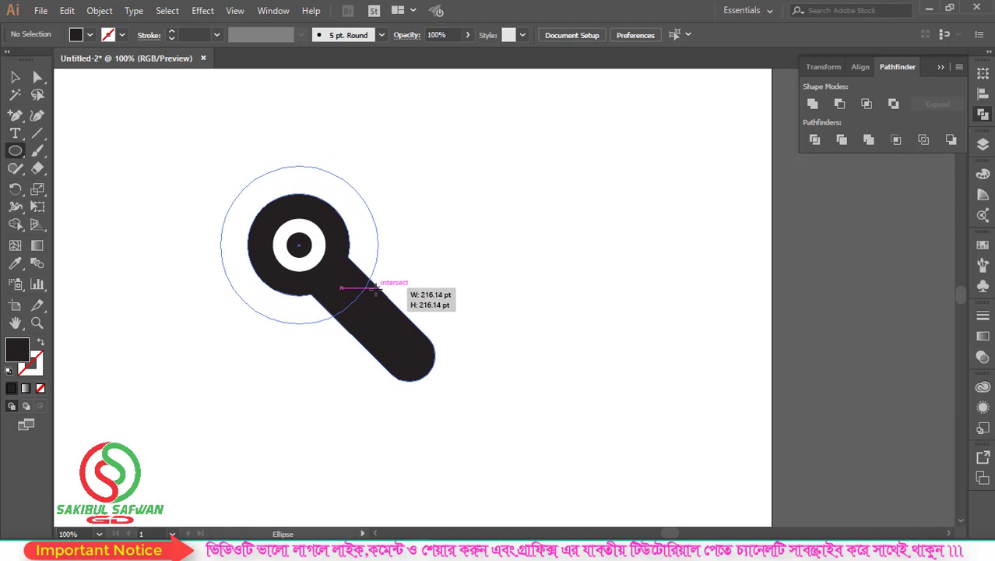
pyautogui.moveTo(377, 286); pyautogui.dragTo(377, 287)
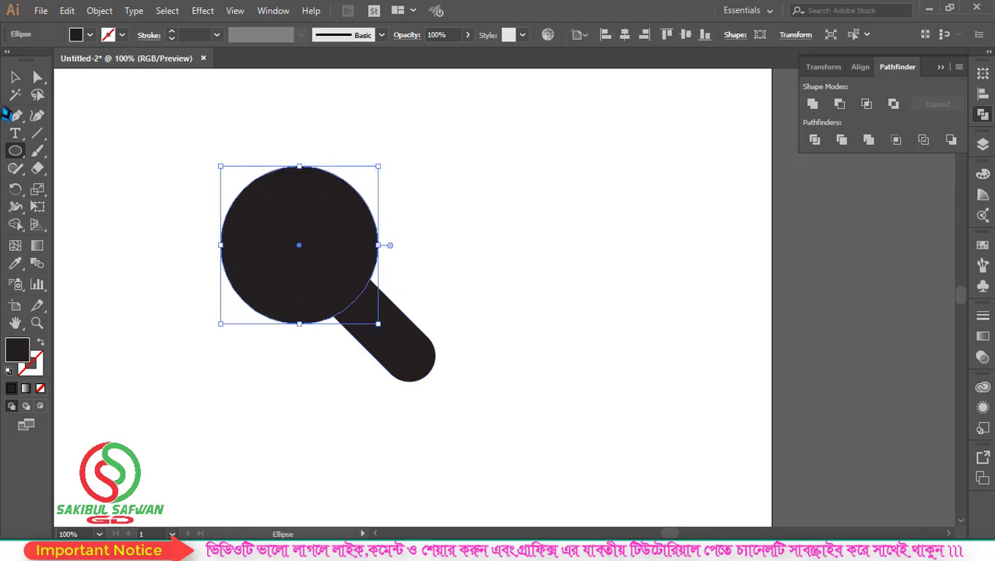
pyautogui.click(89, 35)
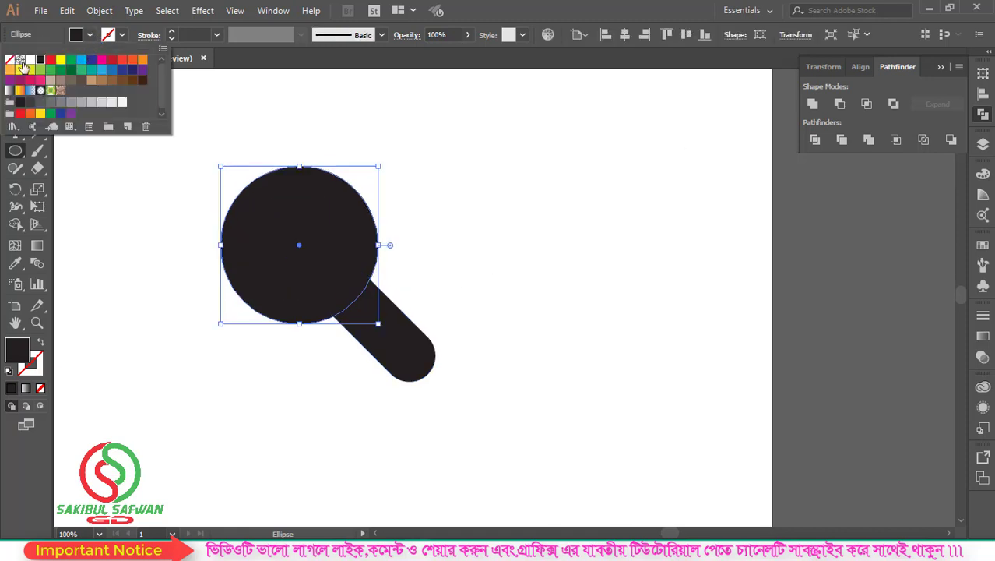
pyautogui.click(201, 35)
pyautogui.write('7')
pyautogui.press('Return')
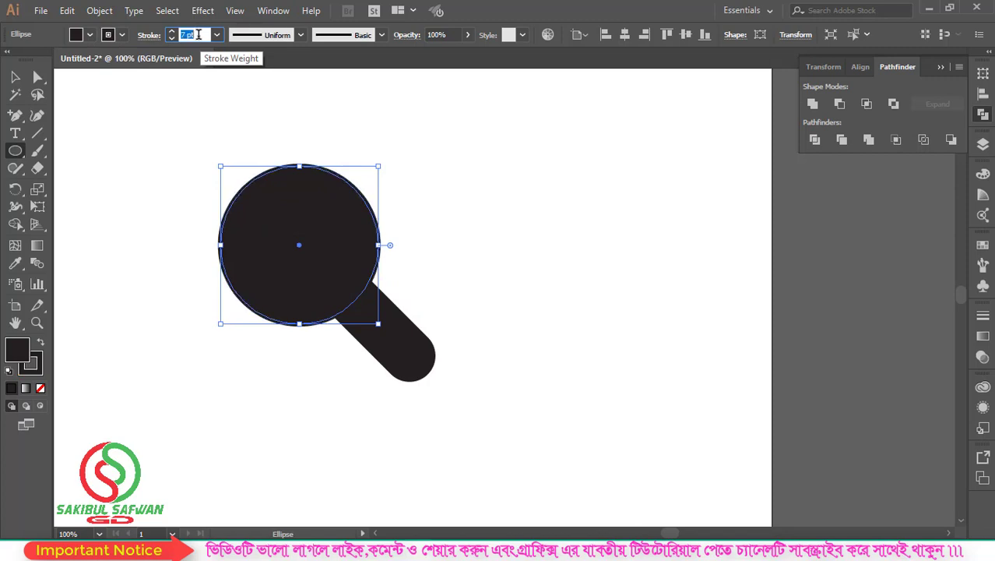
# Remove the circle's fill and increase its stroke weight to 30 pt
pyautogui.click(90, 35)
pyautogui.click(9, 60)
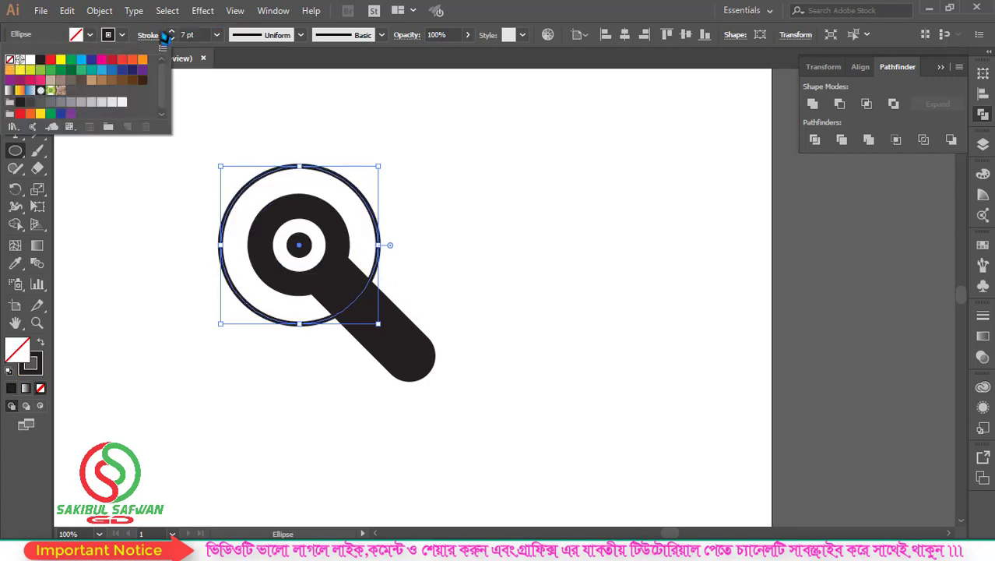
pyautogui.click(194, 34)
pyautogui.scroll(5, 196, 35)
pyautogui.scroll(5, 198, 34)
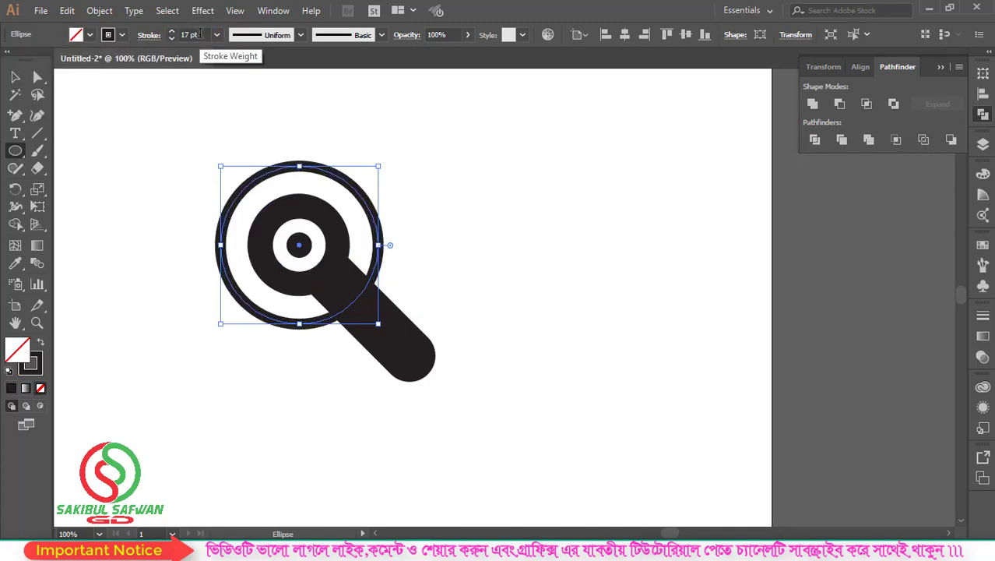
pyautogui.scroll(5, 199, 33)
pyautogui.scroll(1, 199, 33)
pyautogui.scroll(3, 200, 33)
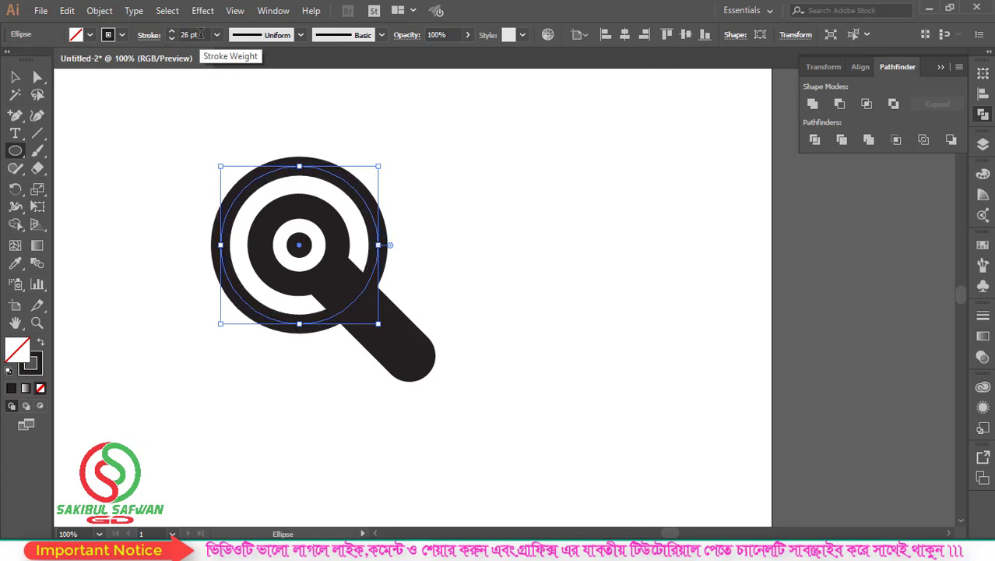
pyautogui.scroll(2, 200, 33)
pyautogui.scroll(2, 201, 33)
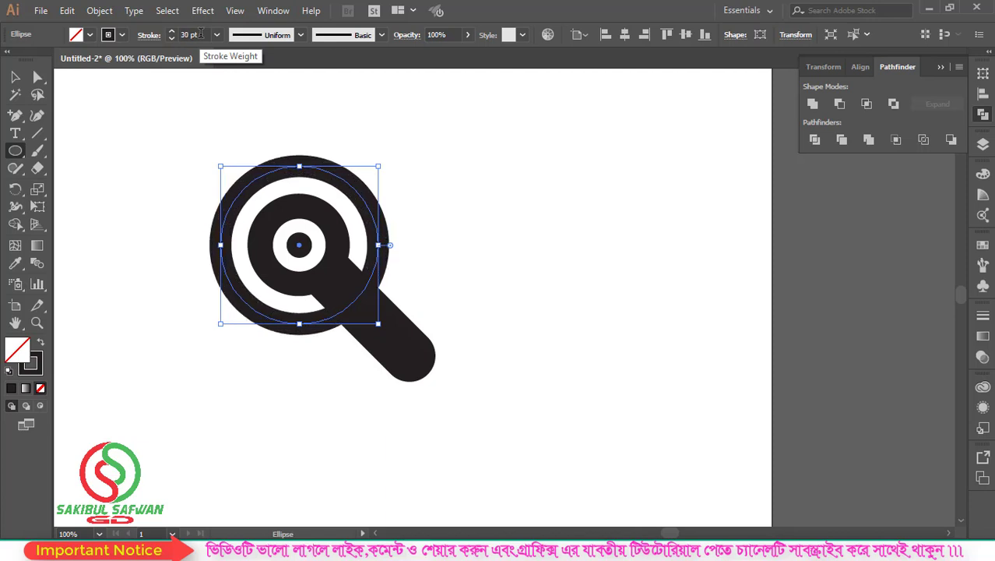
pyautogui.click(15, 77)
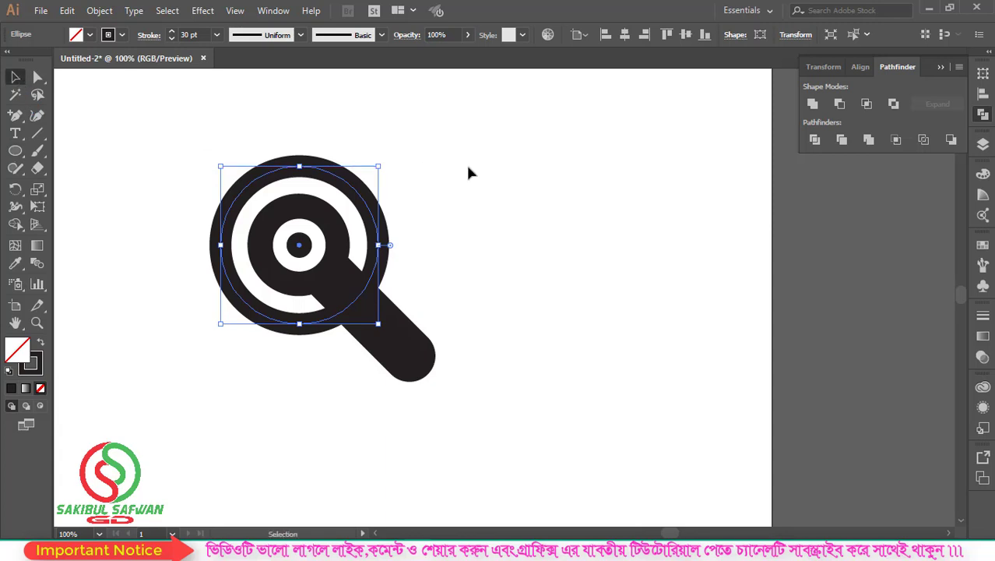
pyautogui.click(467, 169)
pyautogui.hotkey('ctrl', '-')
# Expand the outer ring's 30 pt stroke into a solid filled shape via Object > Expand
pyautogui.scroll(1, 318, 176)
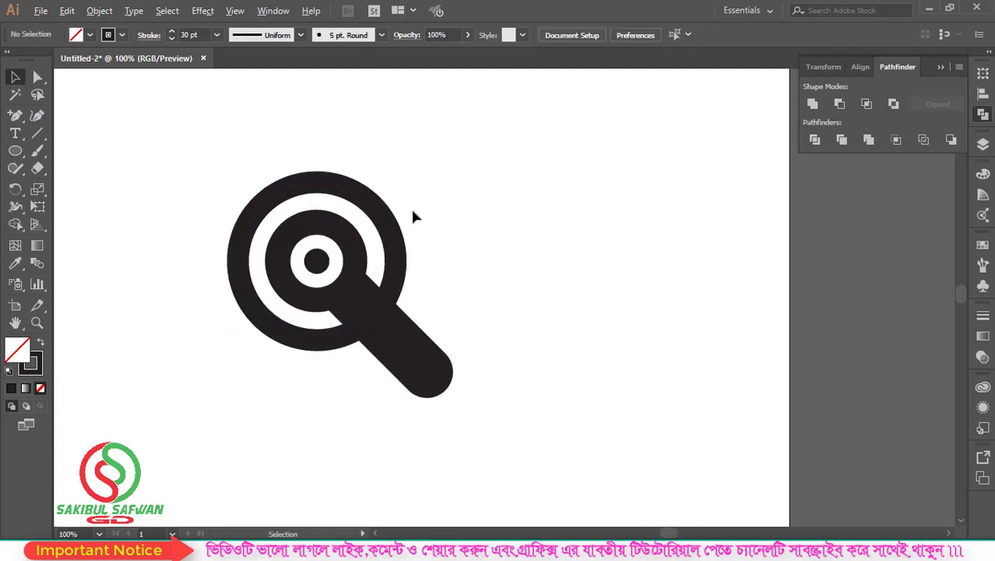
pyautogui.click(393, 204)
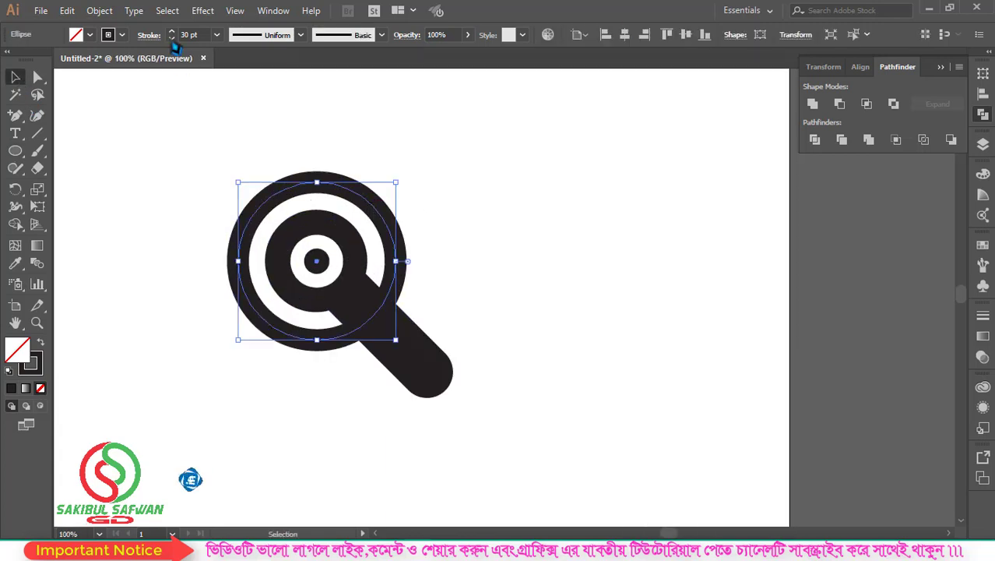
pyautogui.click(100, 10)
pyautogui.click(156, 154)
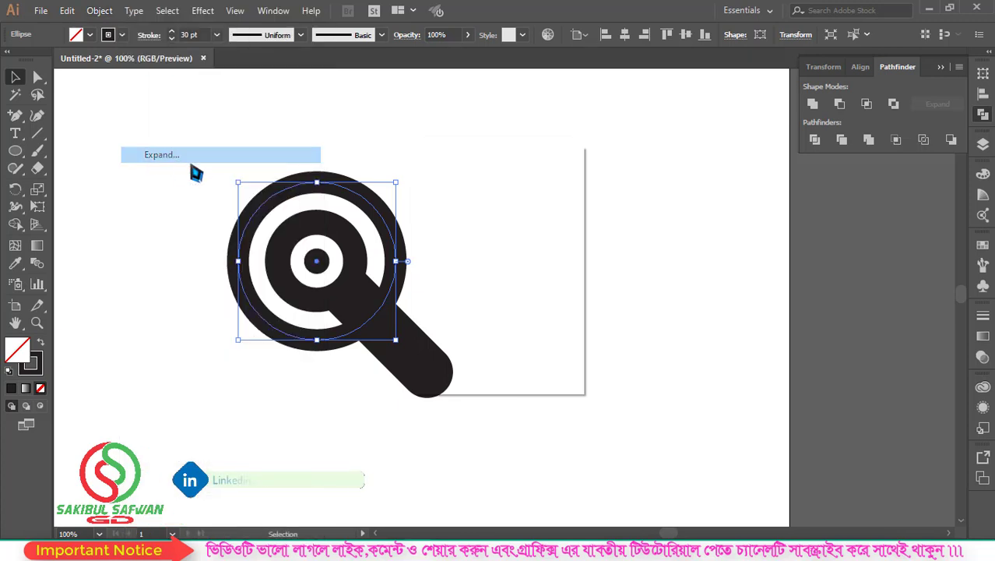
pyautogui.click(467, 356)
pyautogui.click(482, 184)
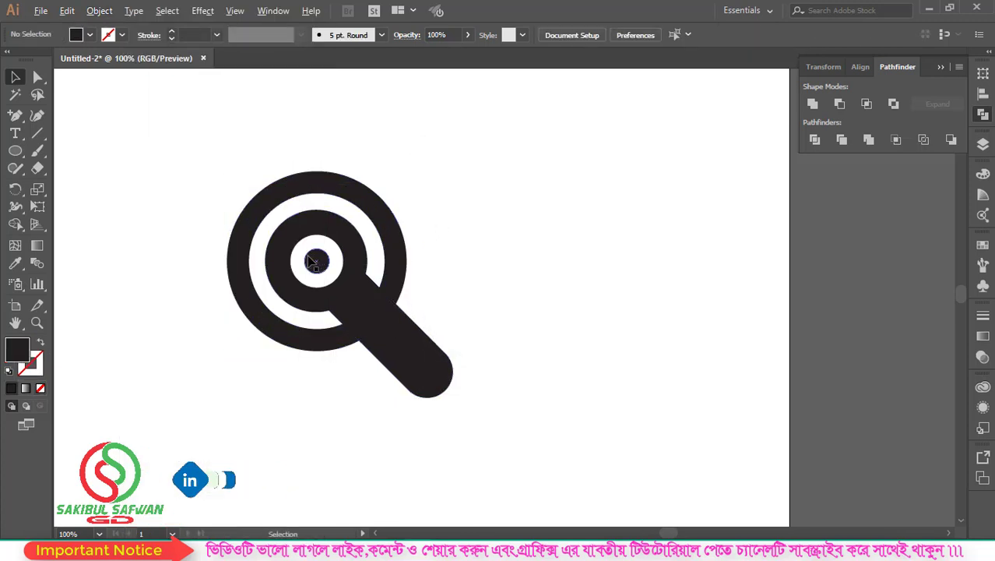
pyautogui.scroll(1, 505, 374)
pyautogui.click(449, 387)
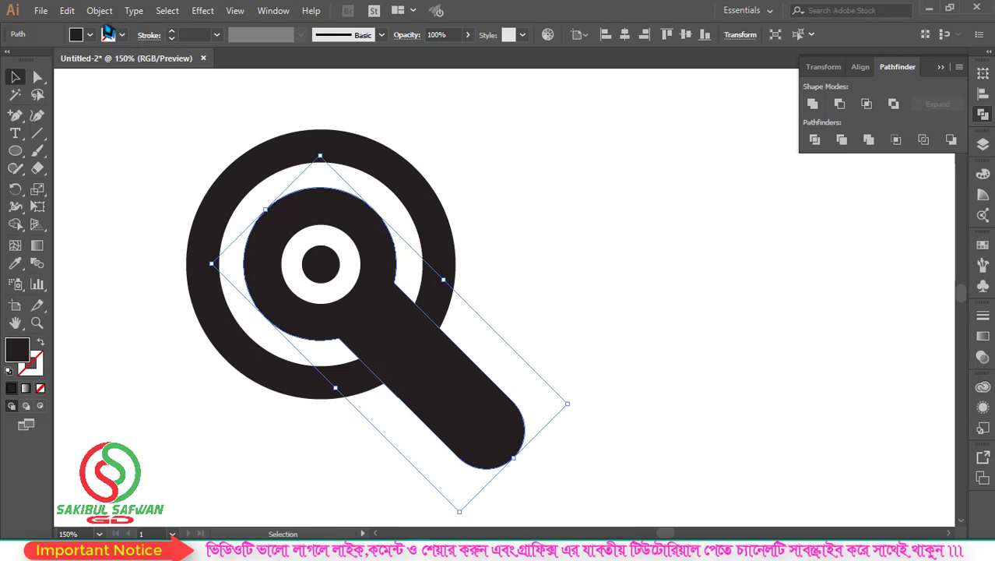
pyautogui.click(100, 11)
pyautogui.moveTo(153, 314)
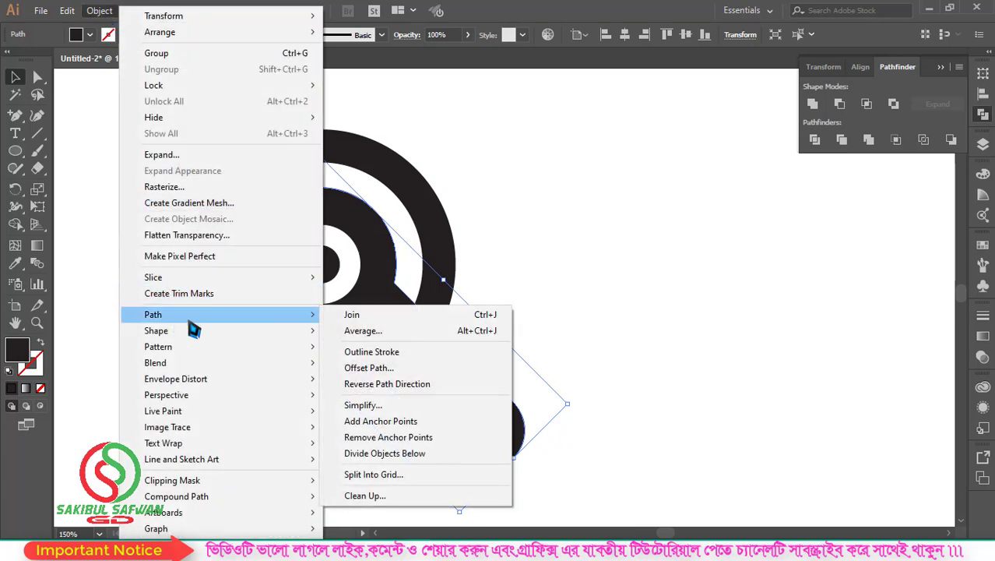
pyautogui.click(369, 367)
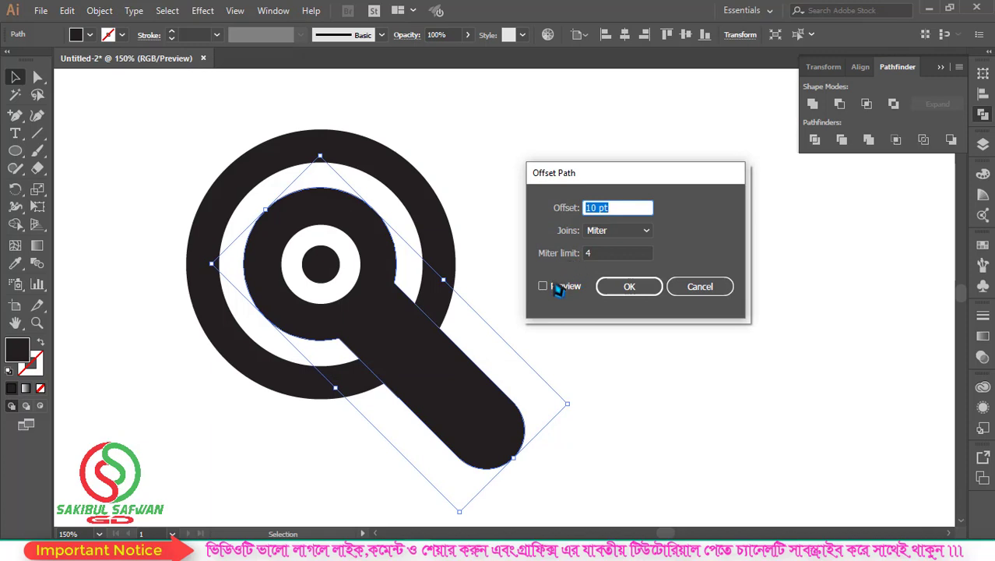
pyautogui.click(557, 287)
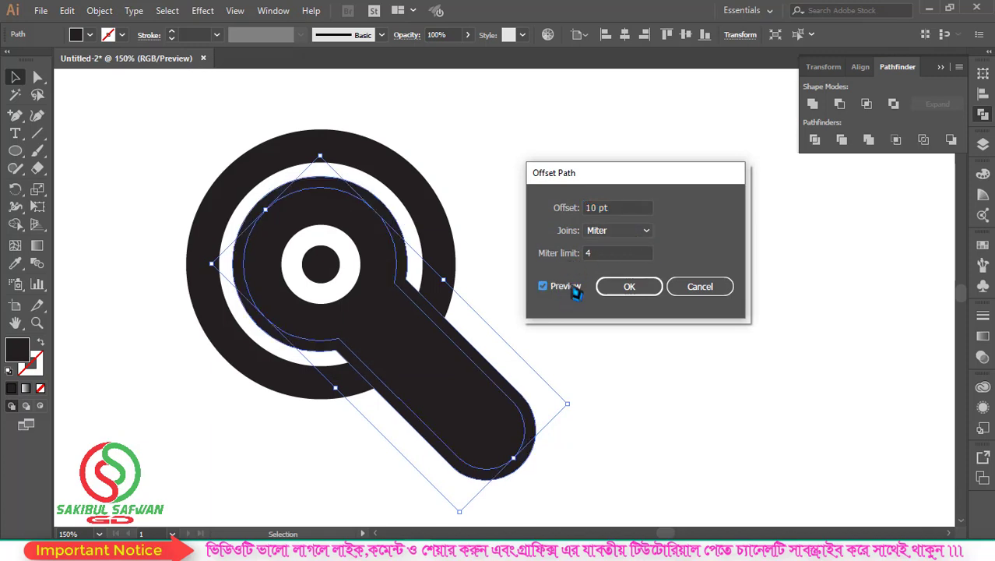
pyautogui.click(630, 287)
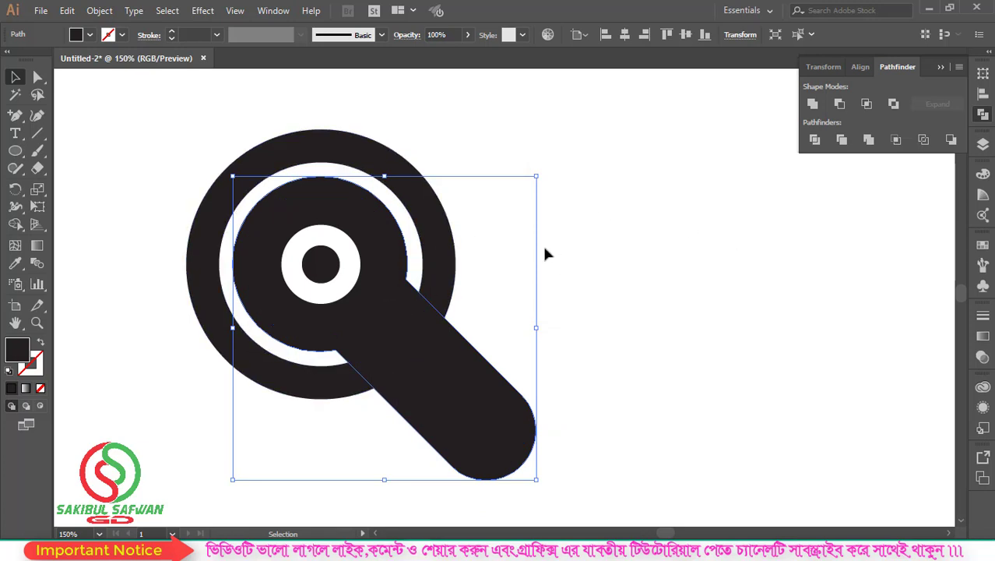
pyautogui.keyDown('shift'); pyautogui.click(354, 154); pyautogui.keyUp('shift')
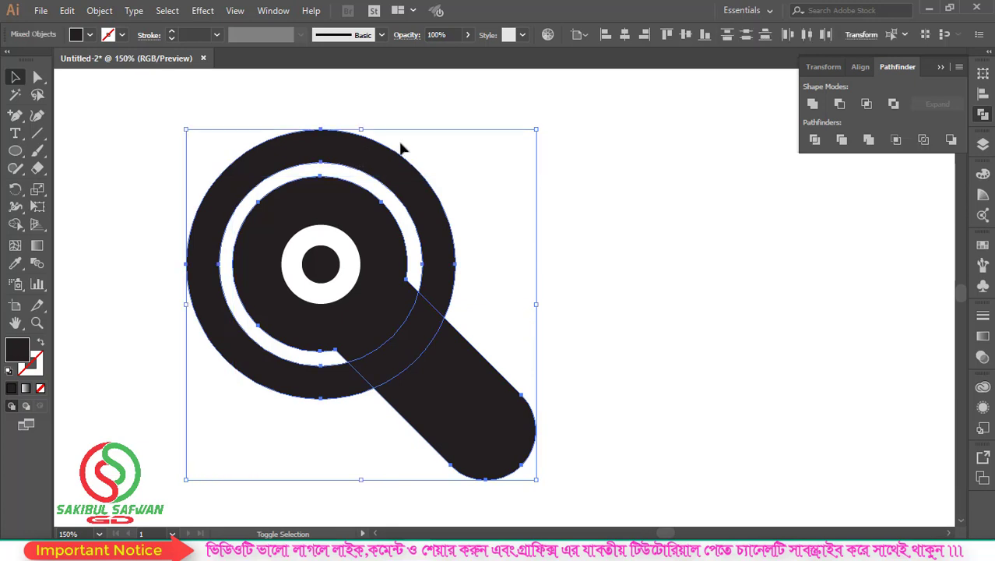
pyautogui.click(840, 104)
pyautogui.press('a')
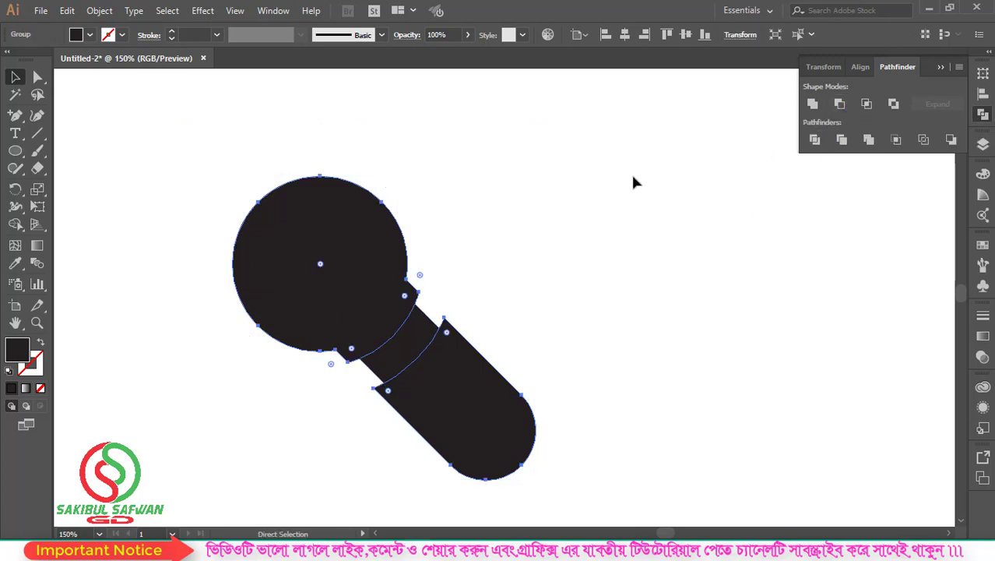
pyautogui.hotkey('ctrl', 'z')
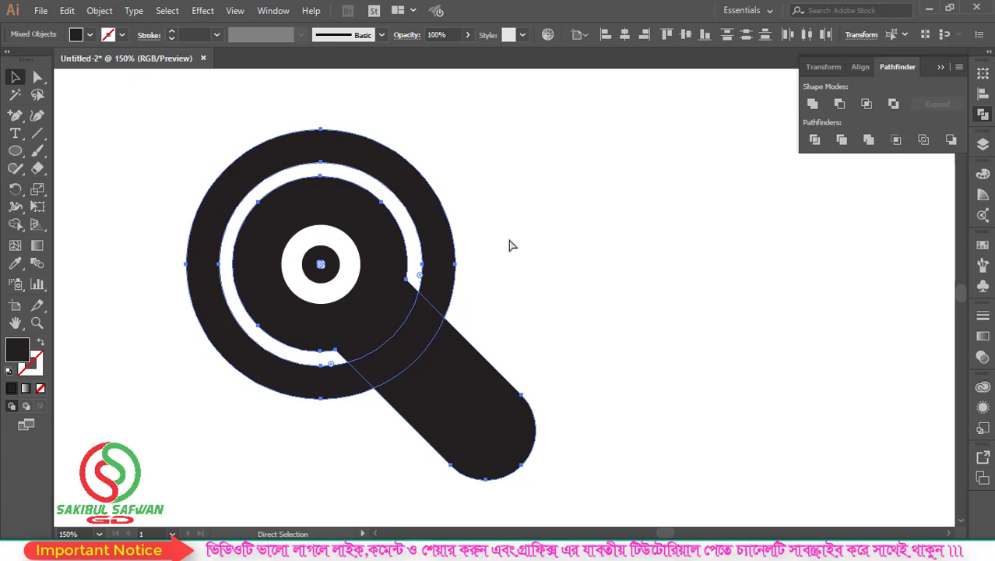
pyautogui.hotkey('ctrl', 'z')
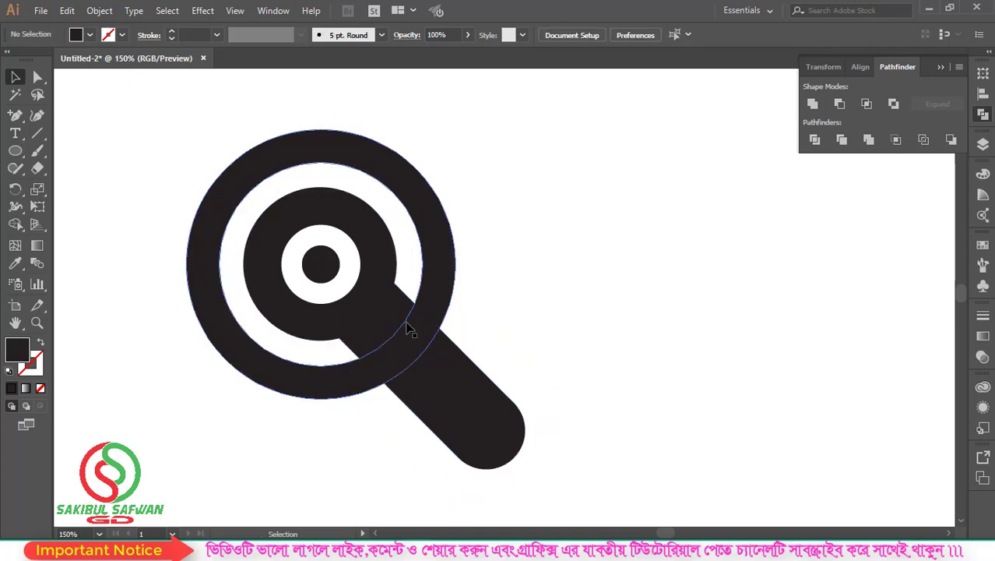
# Send the outer ring group to the back, behind the handle and disc
pyautogui.click(393, 333)
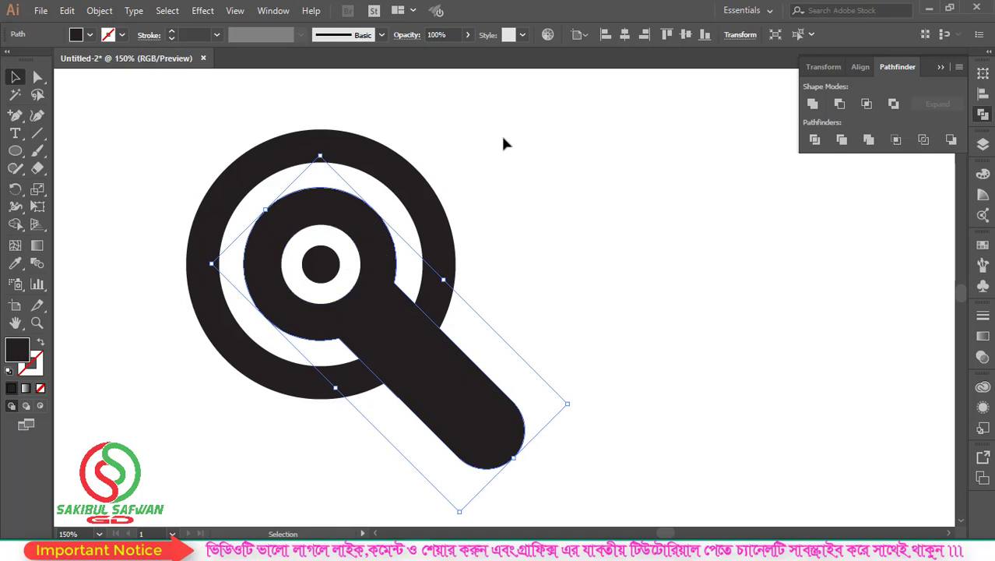
pyautogui.moveTo(468, 135); pyautogui.dragTo(398, 187)
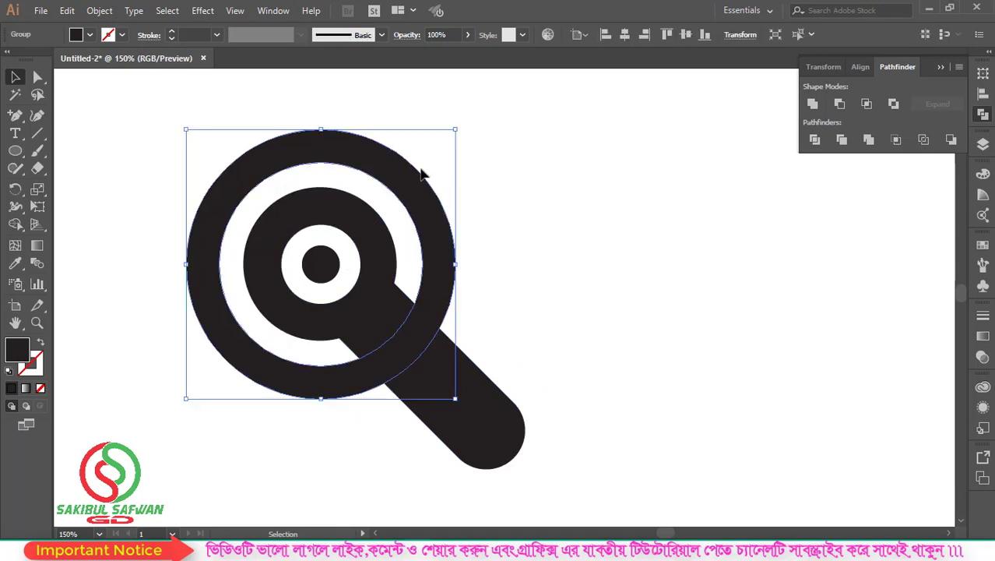
pyautogui.rightClick(397, 165)
pyautogui.moveTo(436, 304)
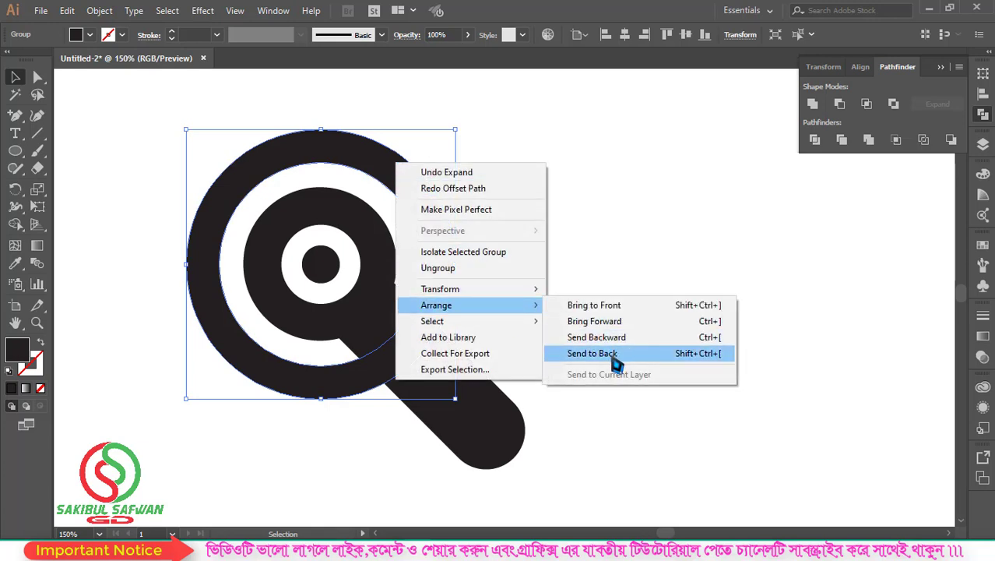
pyautogui.click(615, 355)
pyautogui.click(544, 215)
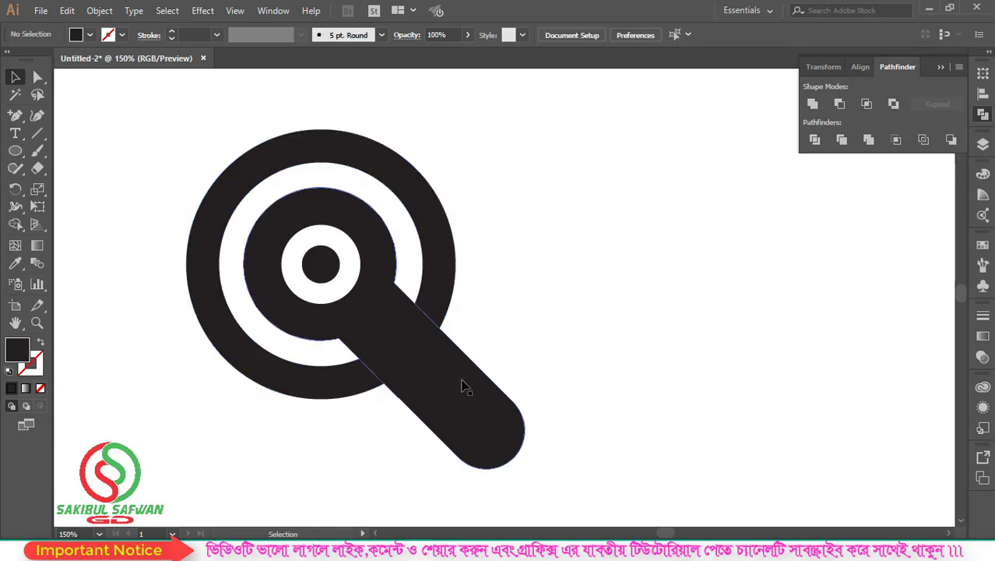
# Select the handle and disc shape to prepare an offset path
pyautogui.click(460, 377)
pyautogui.keyDown('shift'); pyautogui.click(321, 265); pyautogui.keyUp('shift')
pyautogui.click(99, 10)
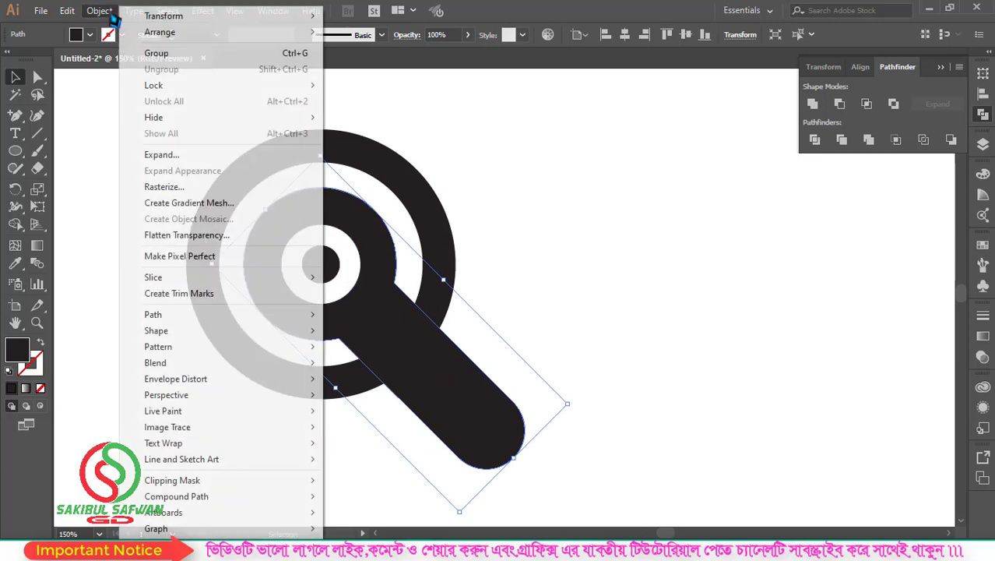
pyautogui.moveTo(153, 314)
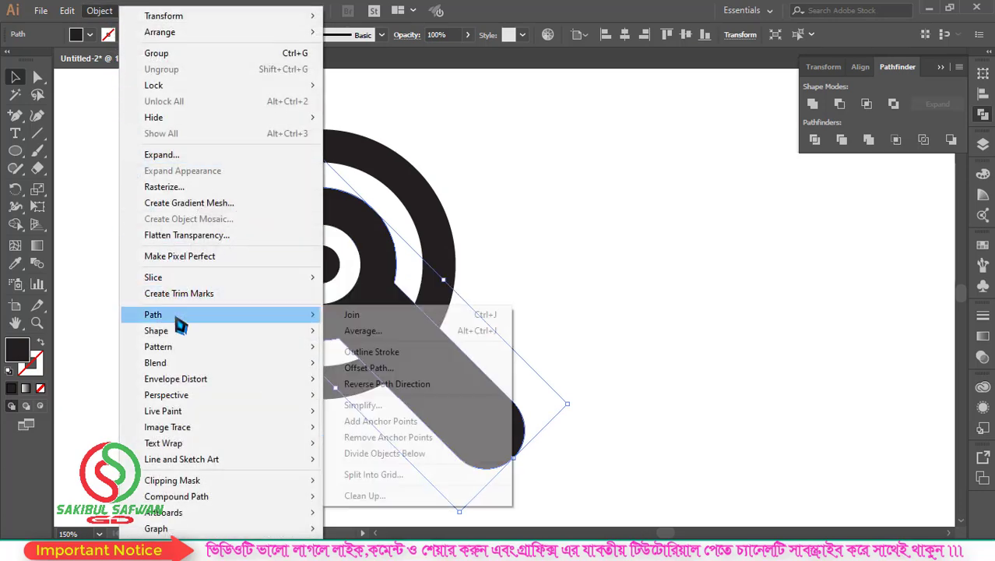
# Create a 10 pt offset path of the handle and disc, then subtract it from the outer ring with Minus Front
pyautogui.click(375, 367)
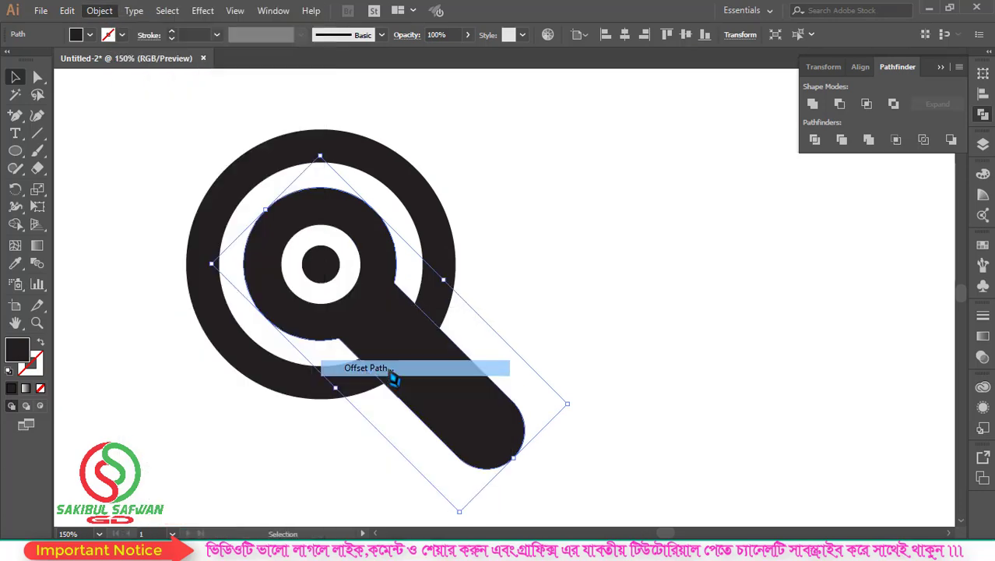
pyautogui.click(544, 286)
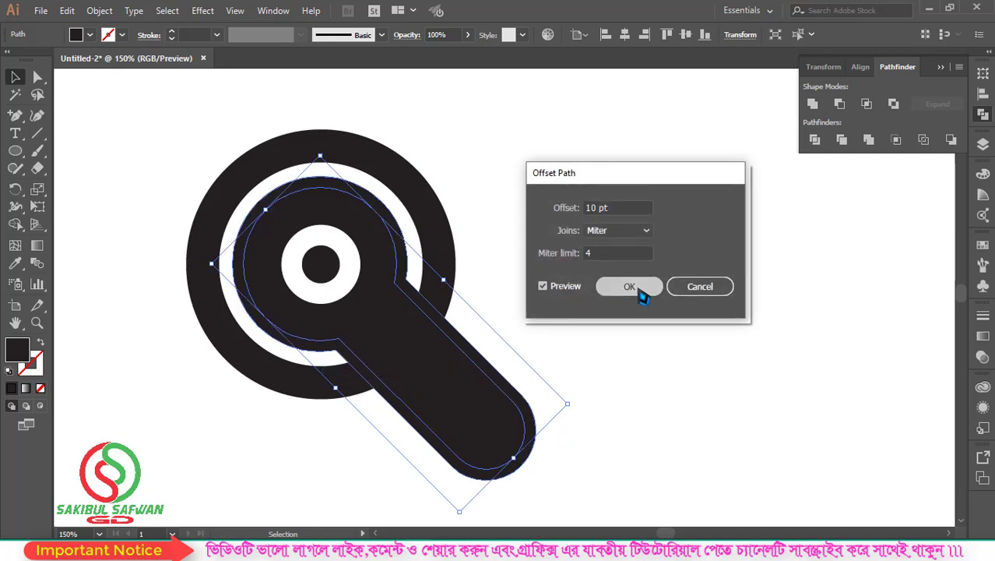
pyautogui.click(630, 287)
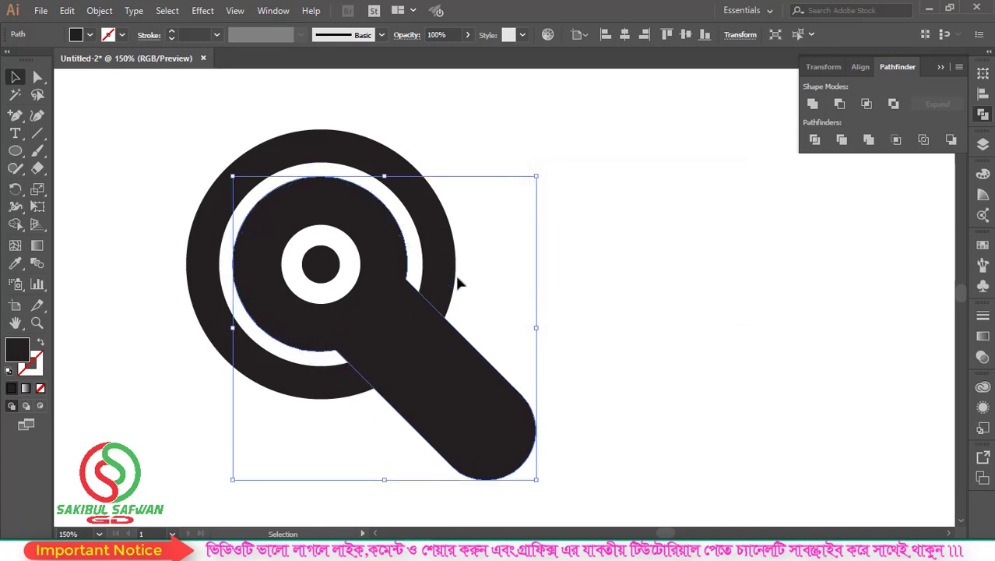
pyautogui.keyDown('shift'); pyautogui.click(331, 151); pyautogui.keyUp('shift')
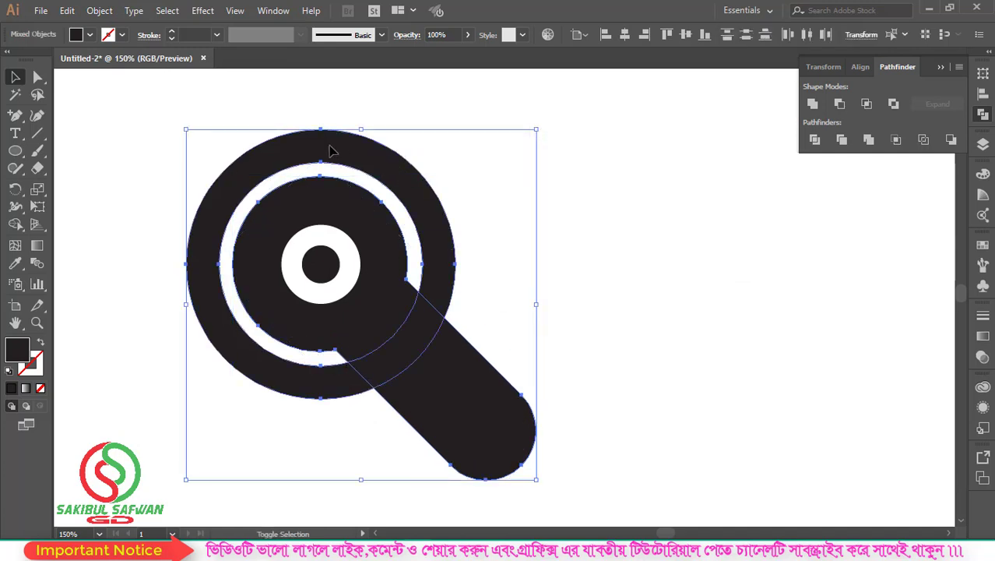
pyautogui.click(841, 106)
pyautogui.click(586, 208)
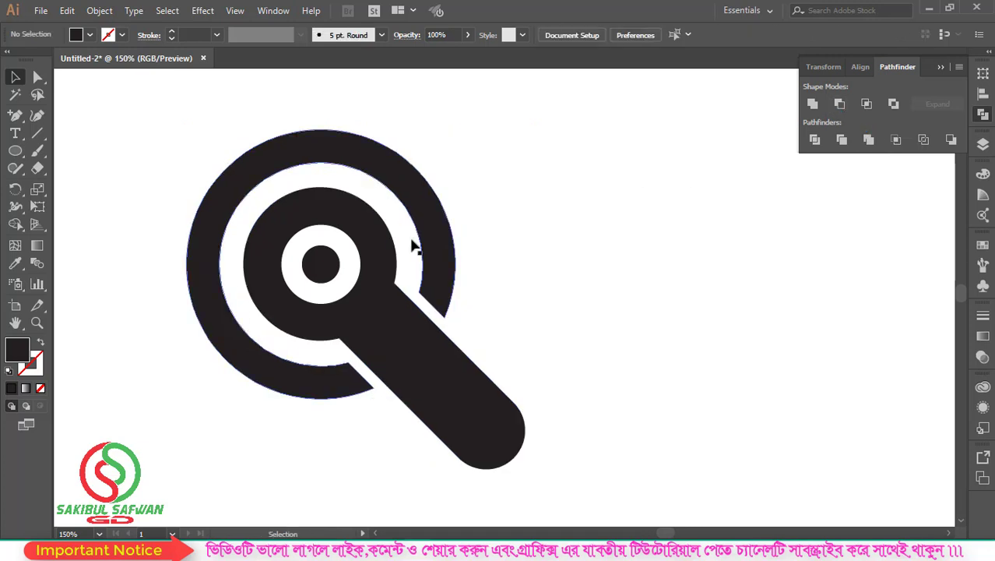
# Fill the inner ring and handle shape blue
pyautogui.scroll(-2, 285, 257)
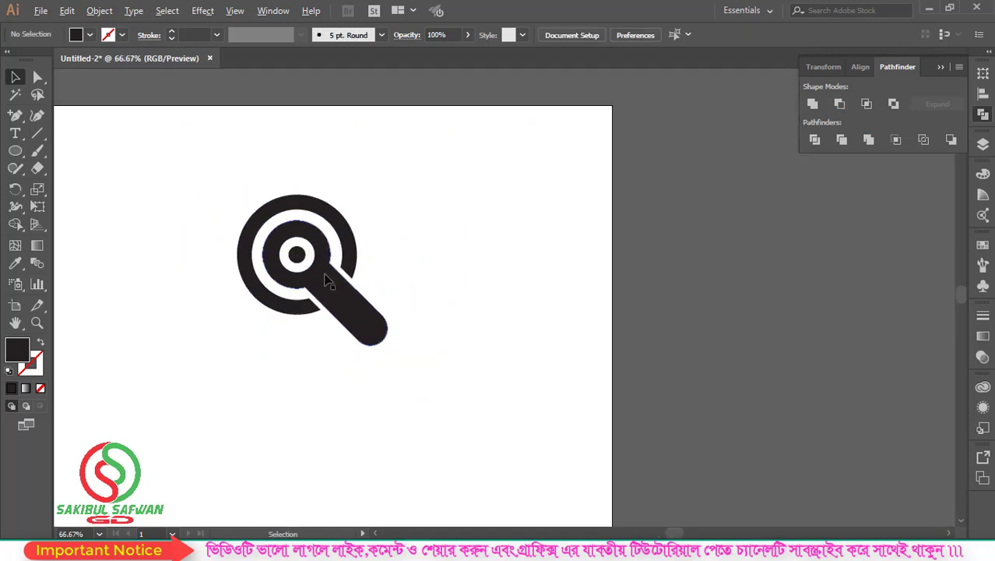
pyautogui.scroll(2, 306, 269)
pyautogui.scroll(1, 306, 265)
pyautogui.scroll(1, 311, 225)
pyautogui.click(312, 248)
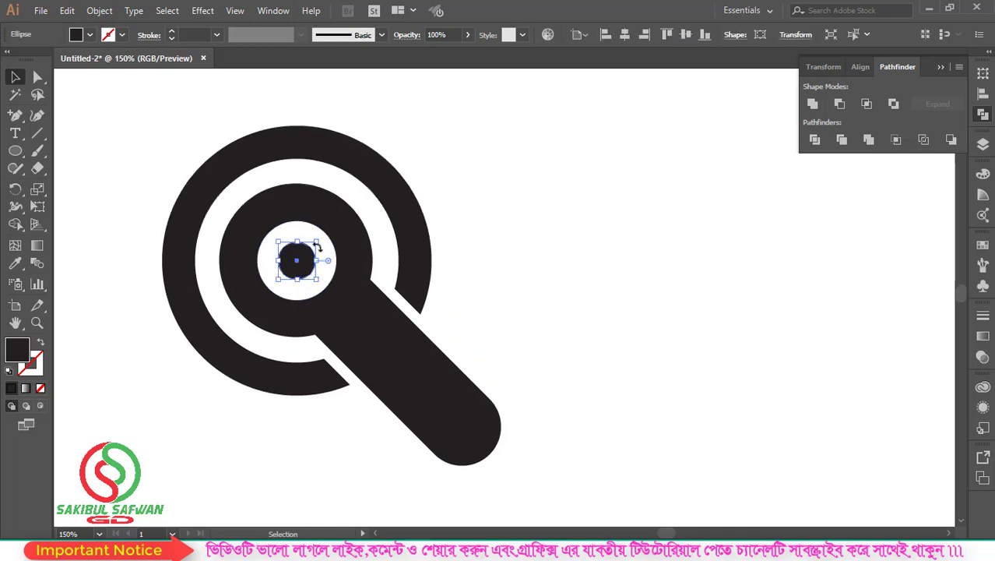
pyautogui.click(440, 182)
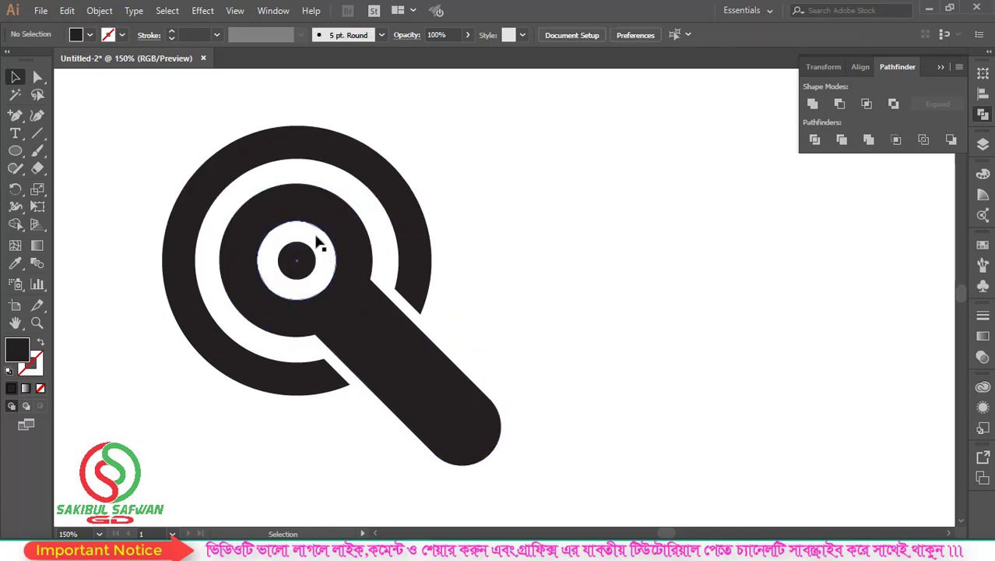
pyautogui.click(348, 225)
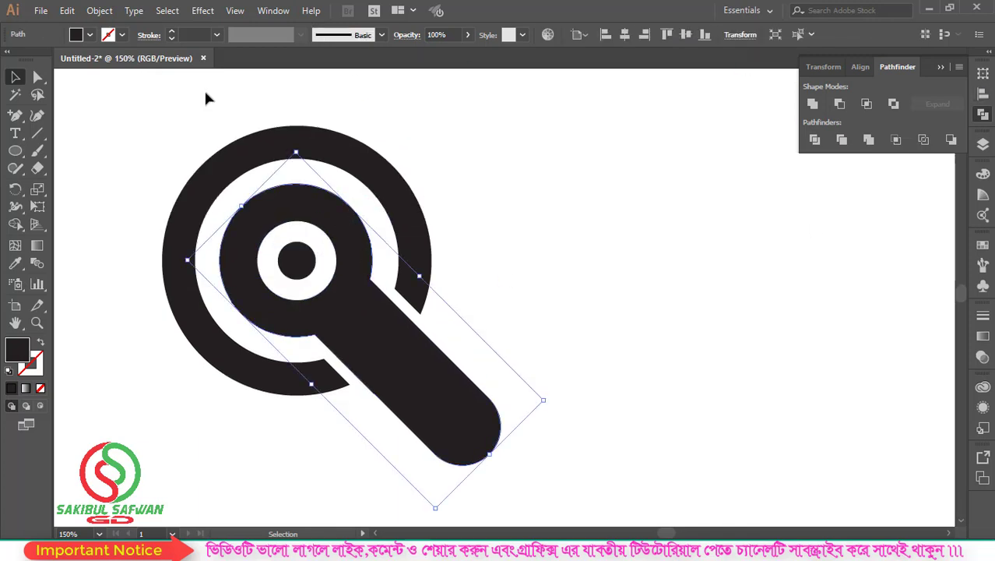
pyautogui.click(89, 35)
pyautogui.click(95, 67)
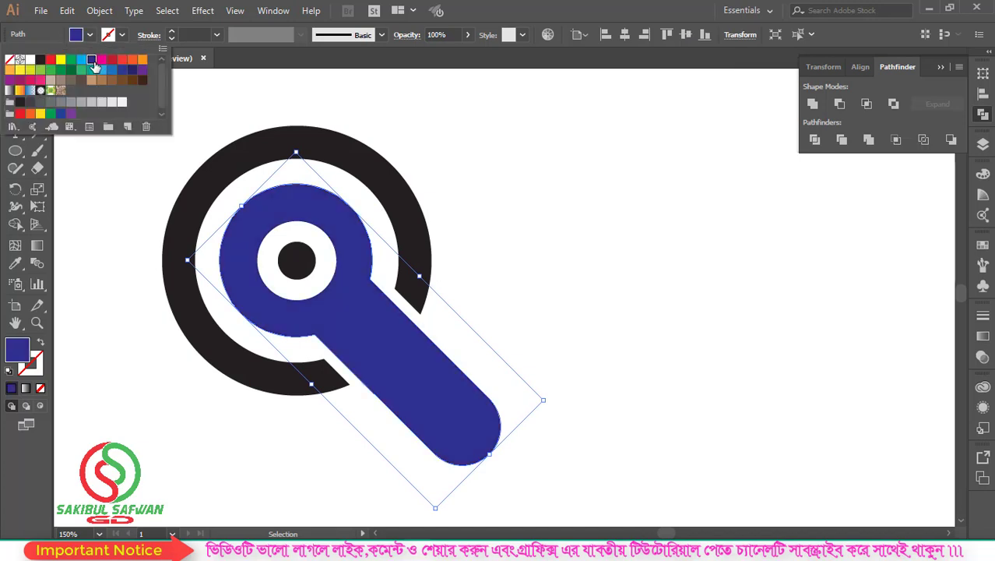
pyautogui.click(606, 166)
# Fill the centre dot and the outer ring red
pyautogui.click(292, 262)
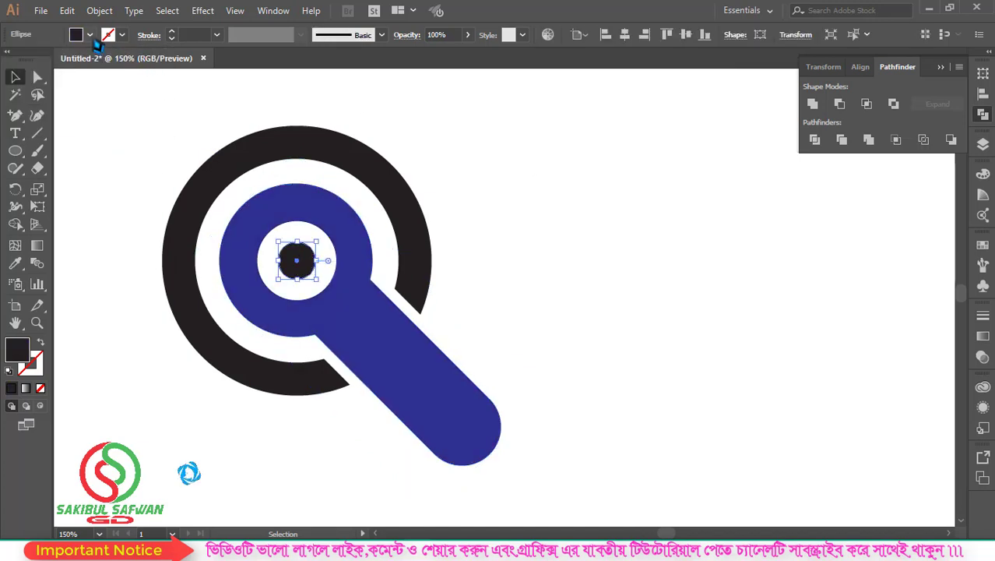
pyautogui.click(89, 35)
pyautogui.click(92, 59)
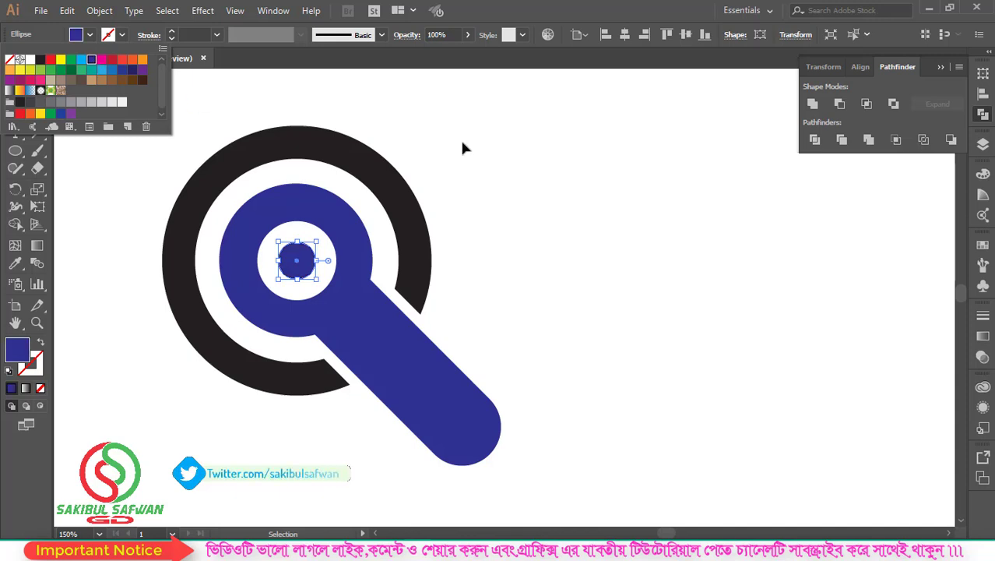
pyautogui.click(90, 35)
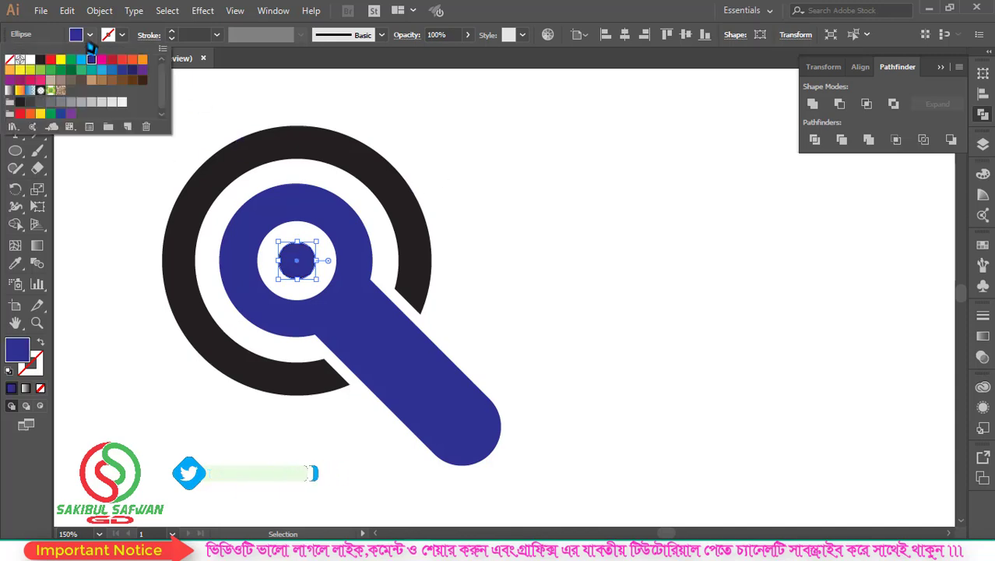
pyautogui.click(50, 59)
pyautogui.click(883, 216)
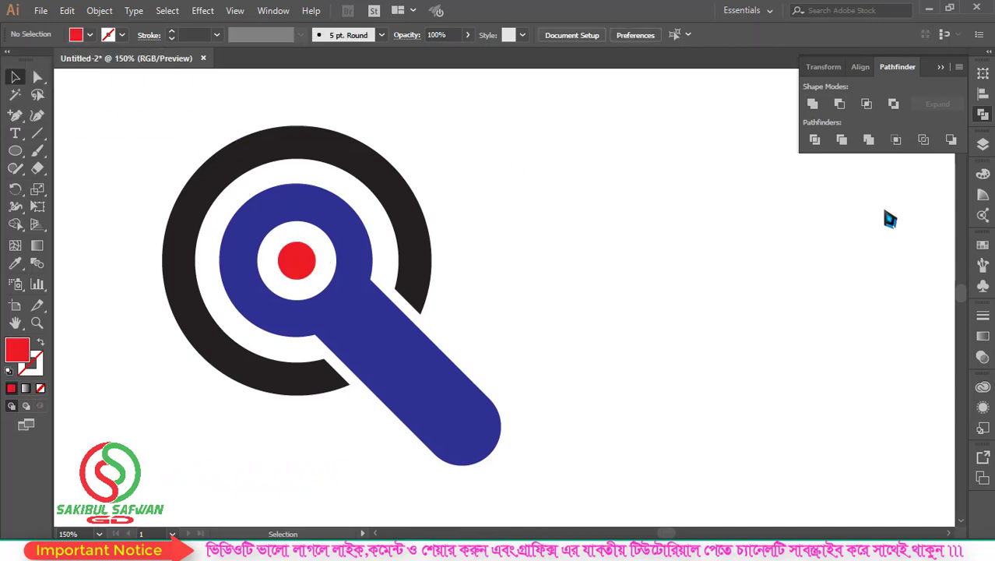
pyautogui.click(416, 253)
pyautogui.click(105, 36)
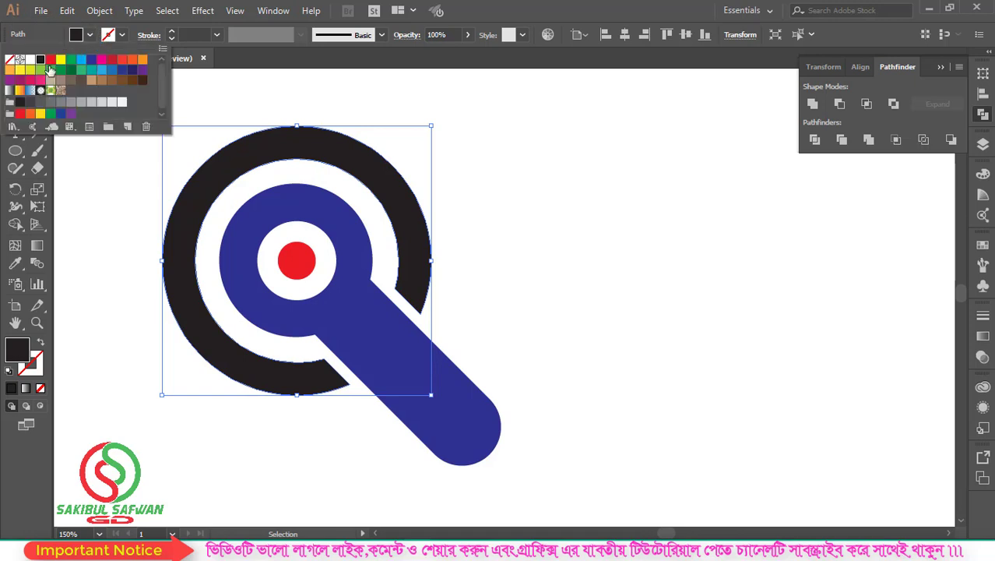
pyautogui.click(52, 65)
pyautogui.click(604, 198)
# Group all the logo shapes and nudge the group slightly down-right
pyautogui.hotkey('ctrl', '-')
pyautogui.hotkey('ctrl', '-')
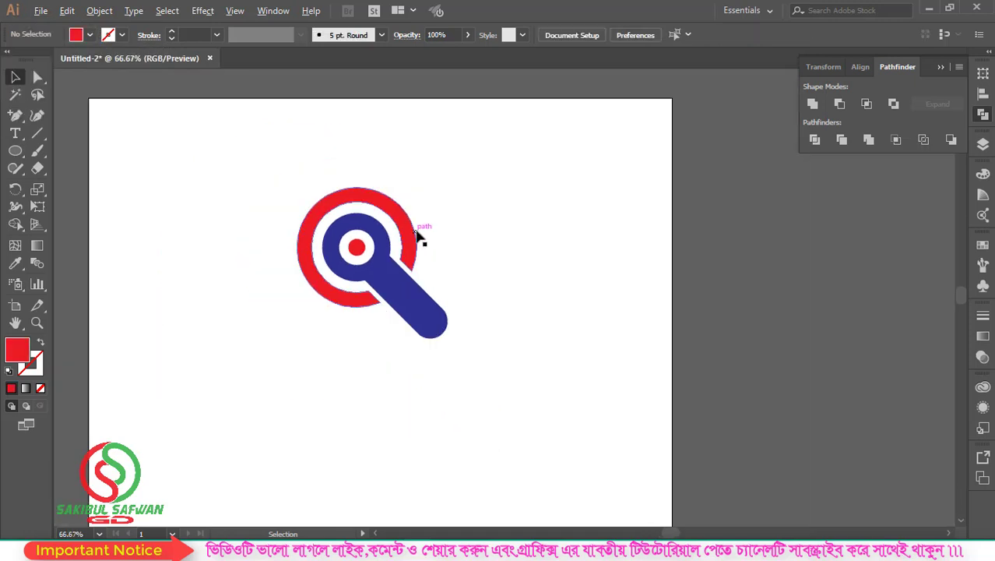
pyautogui.hotkey('ctrl', '-')
pyautogui.moveTo(511, 168); pyautogui.dragTo(299, 314)
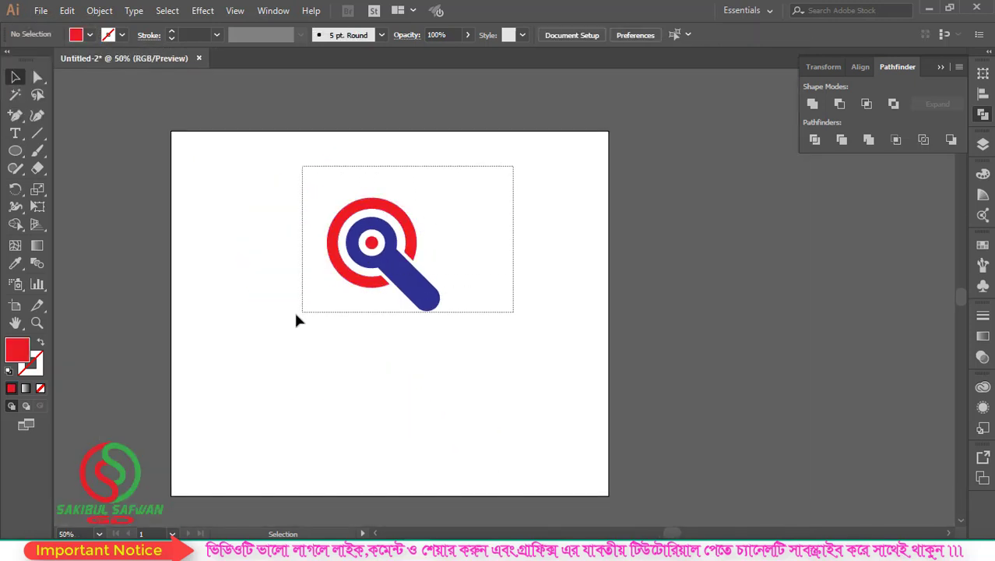
pyautogui.rightClick(378, 243)
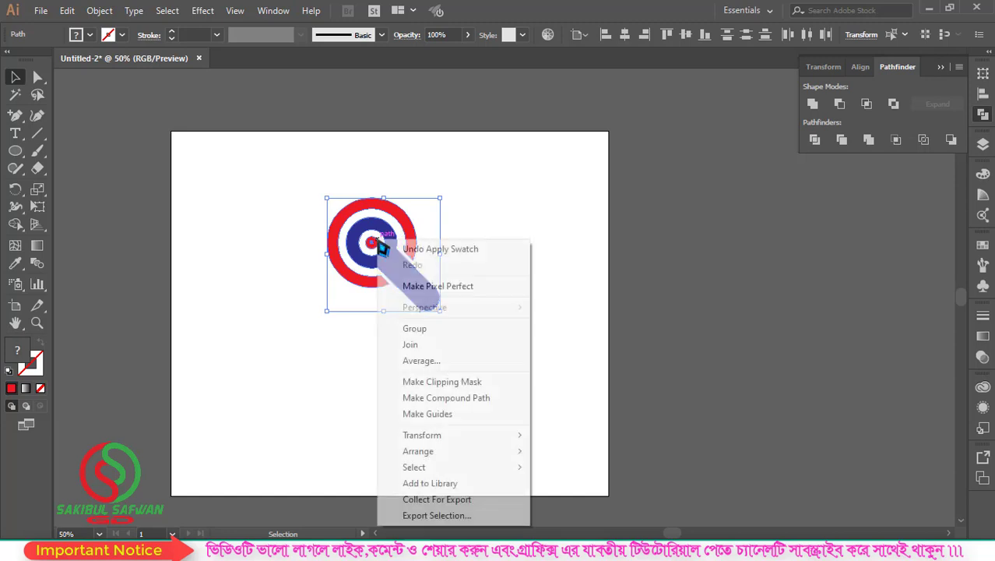
pyautogui.click(425, 329)
pyautogui.moveTo(394, 261); pyautogui.dragTo(406, 276)
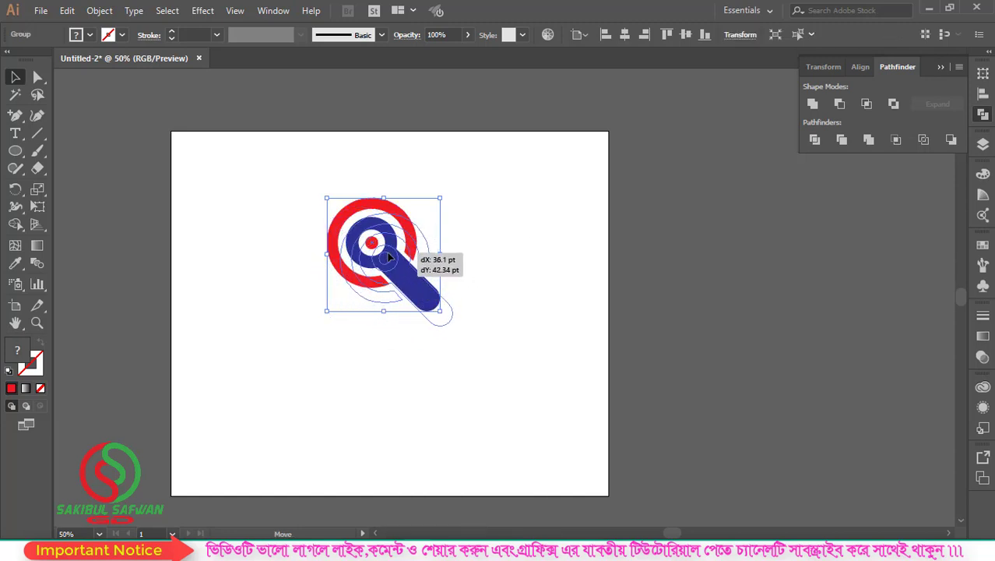
pyautogui.click(15, 133)
pyautogui.click(340, 343)
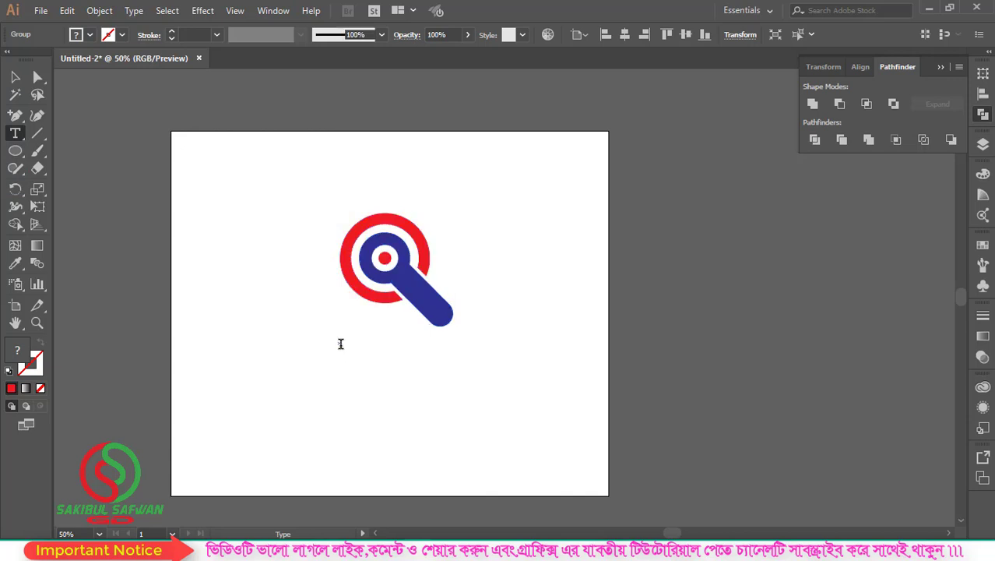
# Add the text 'Search Point' at 72 pt below the magnifier logo
pyautogui.click(699, 35)
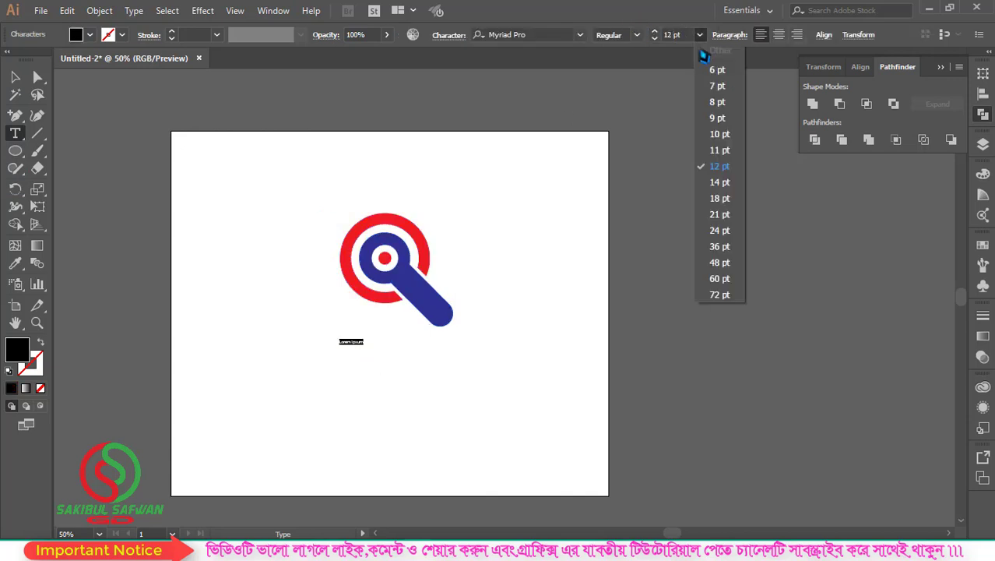
pyautogui.click(729, 294)
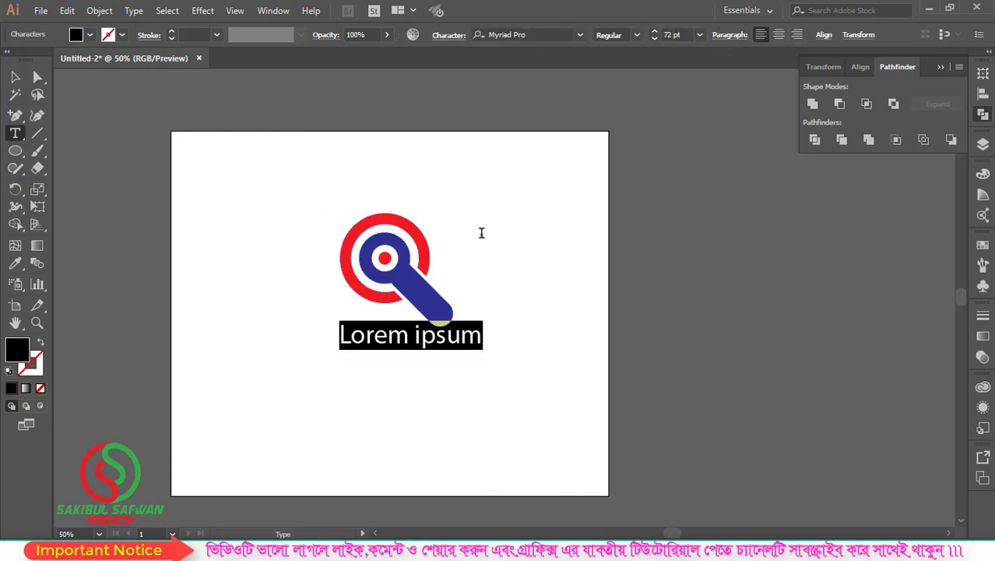
pyautogui.write('Search P')
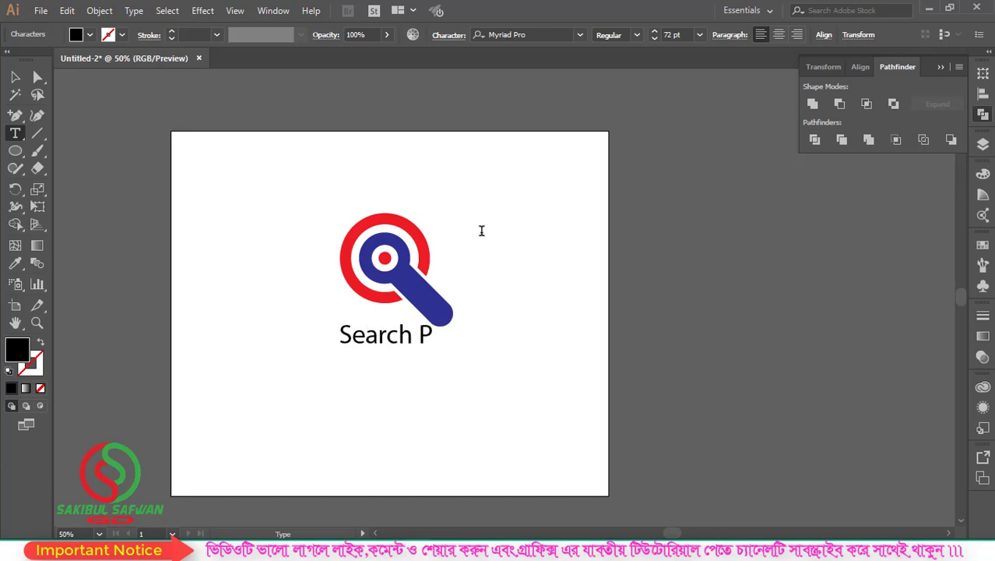
pyautogui.write('oint')
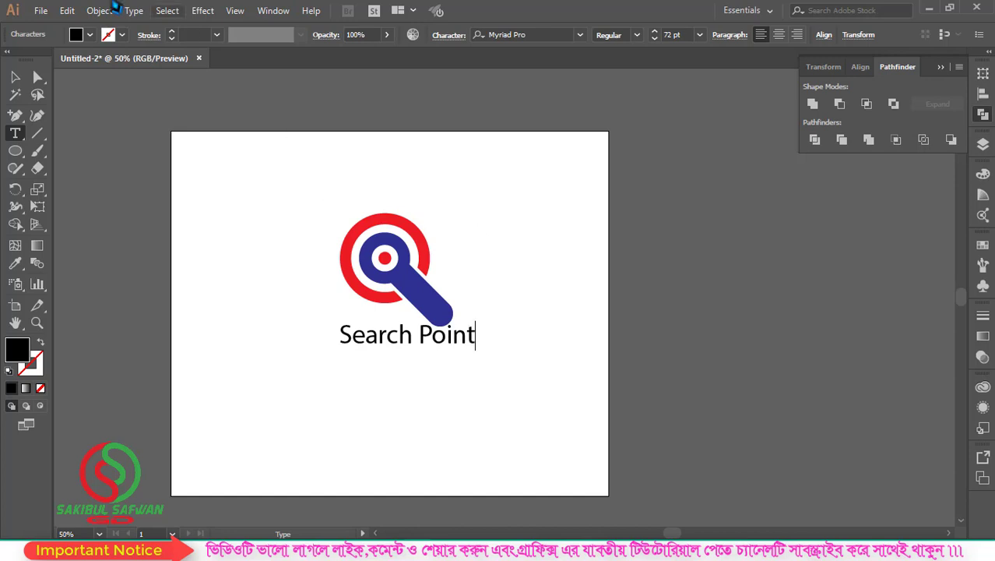
pyautogui.click(14, 76)
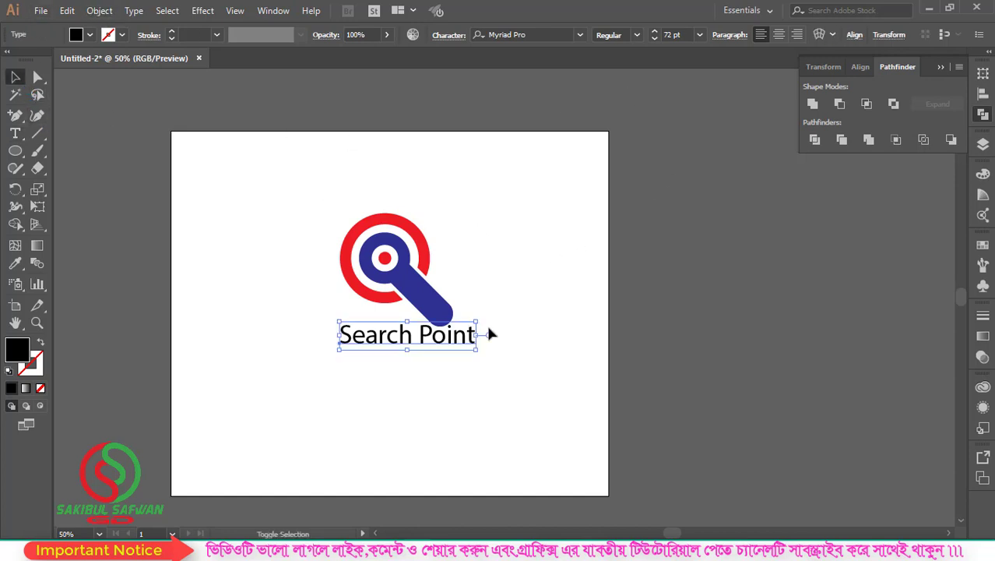
# Scale up the Search Point text and centre it beneath the logo
pyautogui.moveTo(481, 322); pyautogui.dragTo(558, 304)
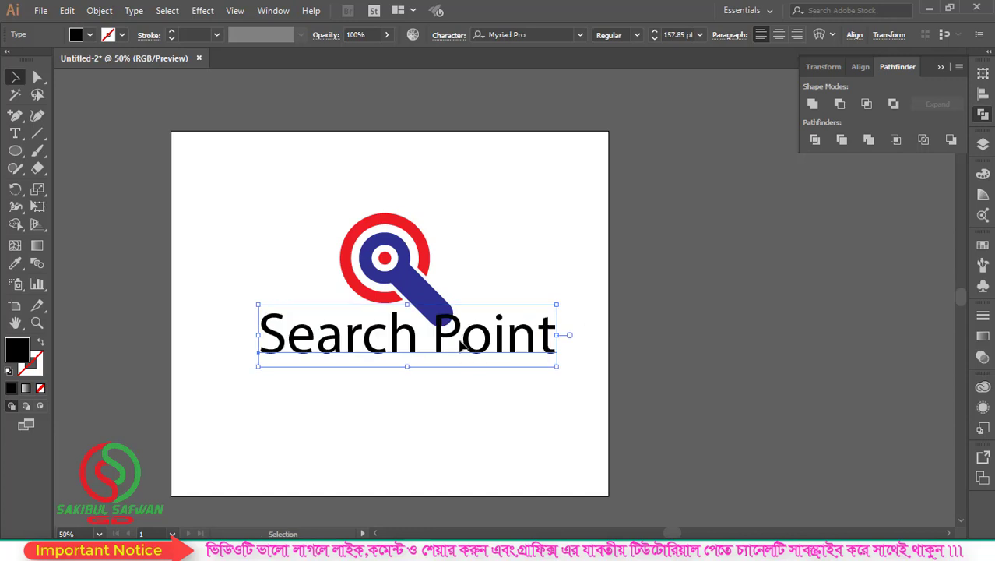
pyautogui.moveTo(447, 322); pyautogui.dragTo(468, 363)
pyautogui.moveTo(565, 326); pyautogui.dragTo(544, 330)
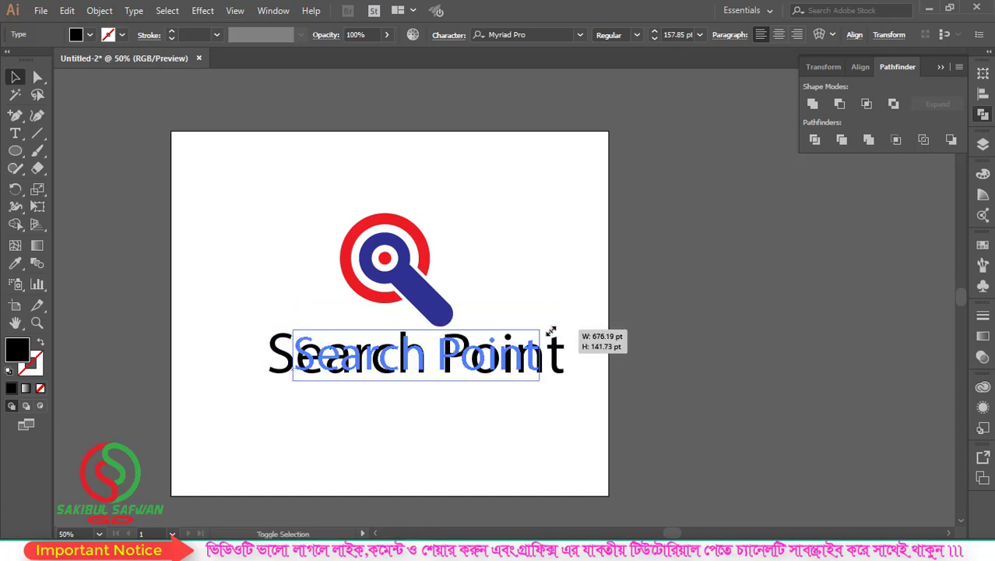
pyautogui.moveTo(486, 354)
pyautogui.mouseDown()
pyautogui.moveTo(477, 353)
pyautogui.moveTo(485, 333)
pyautogui.mouseUp()
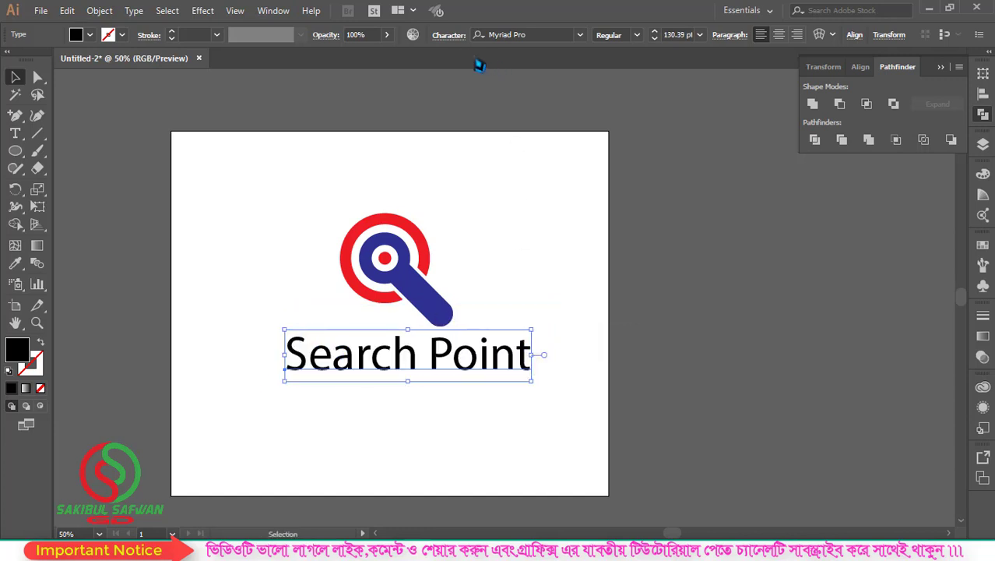
# Set the text to All Caps so it reads SEARCH POINT, then recentre it
pyautogui.click(449, 35)
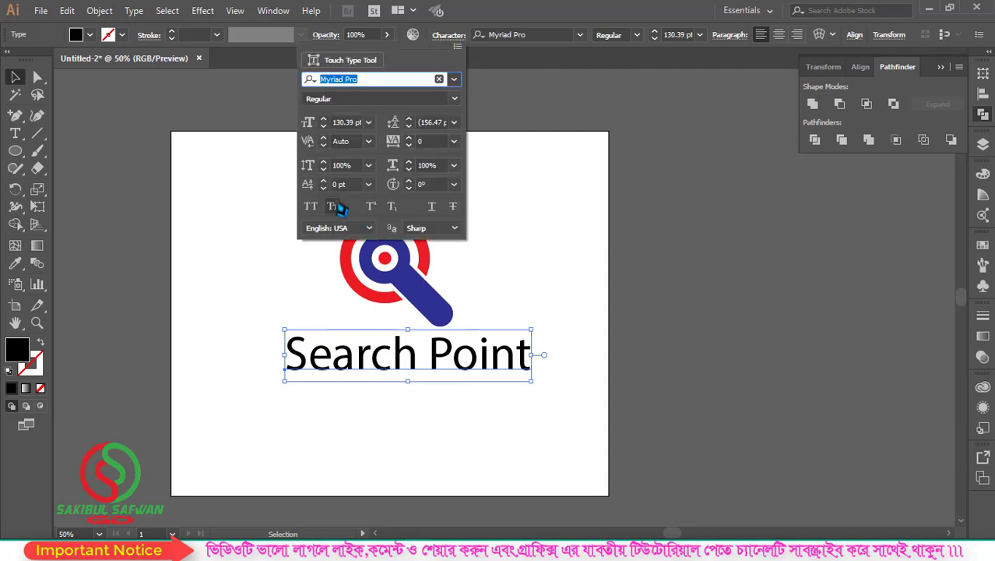
pyautogui.click(310, 206)
pyautogui.click(491, 355)
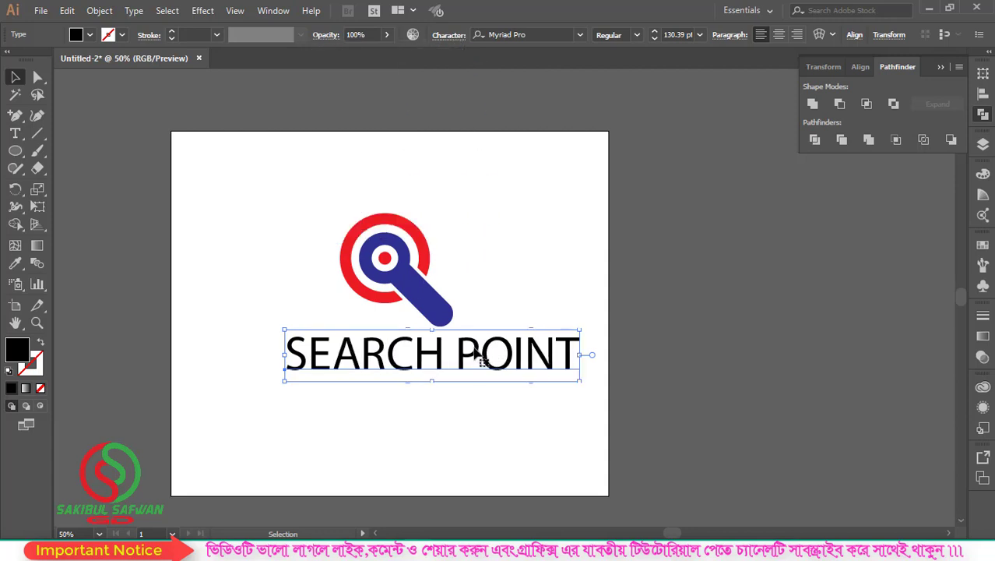
pyautogui.moveTo(504, 355); pyautogui.dragTo(486, 355)
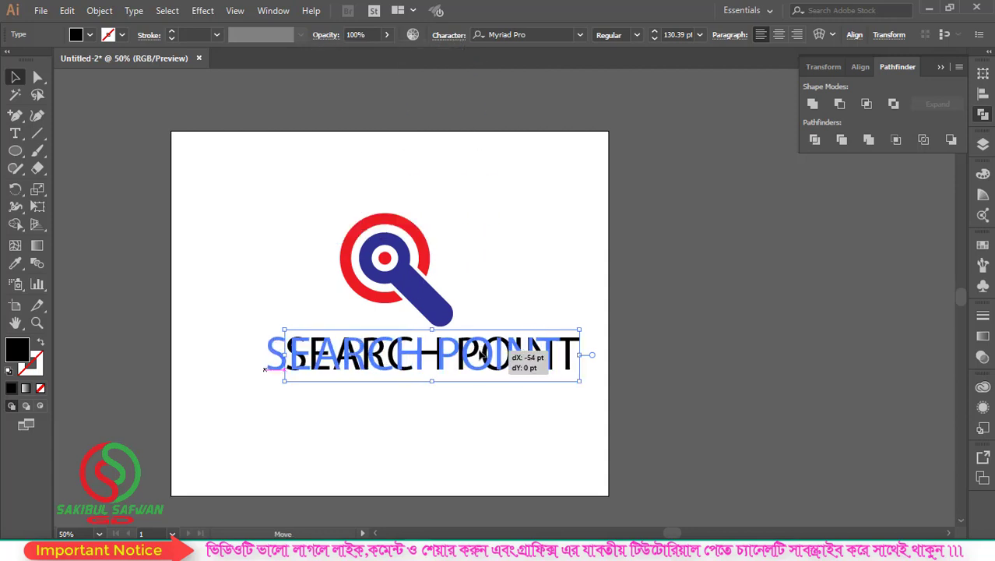
# Change SEARCH POINT to Montserrat Medium and reduce it to 112 pt
pyautogui.click(551, 35)
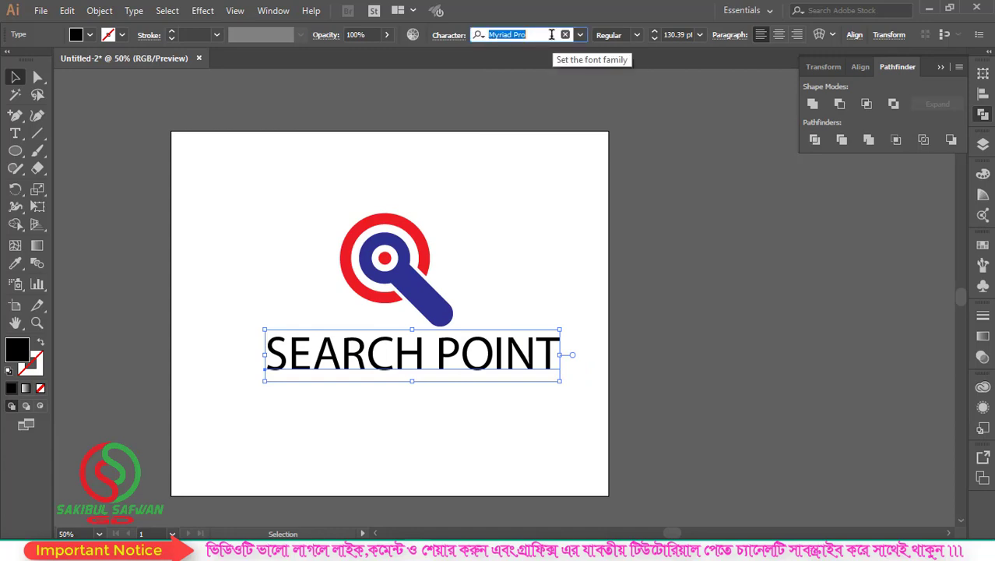
pyautogui.write('Monts')
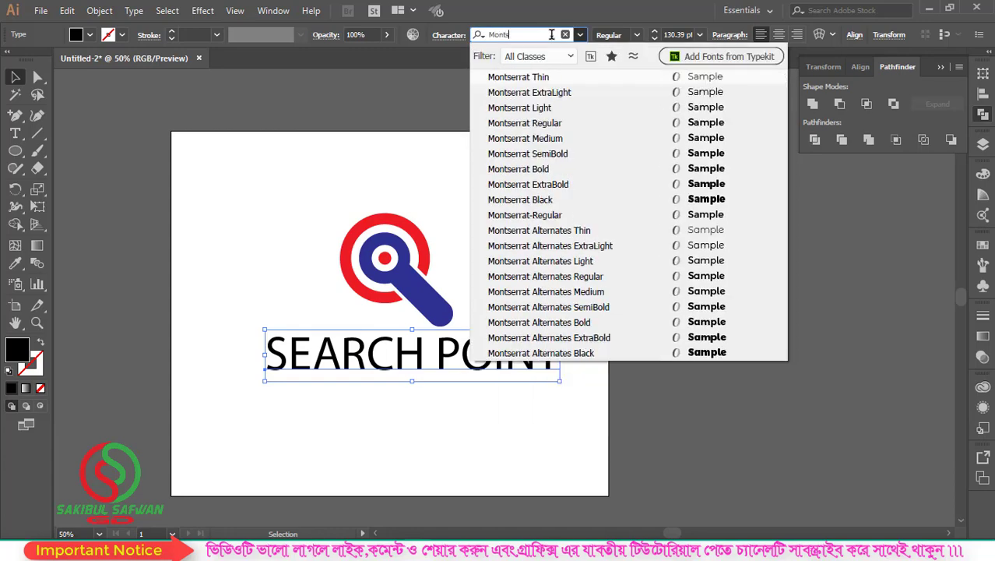
pyautogui.click(568, 142)
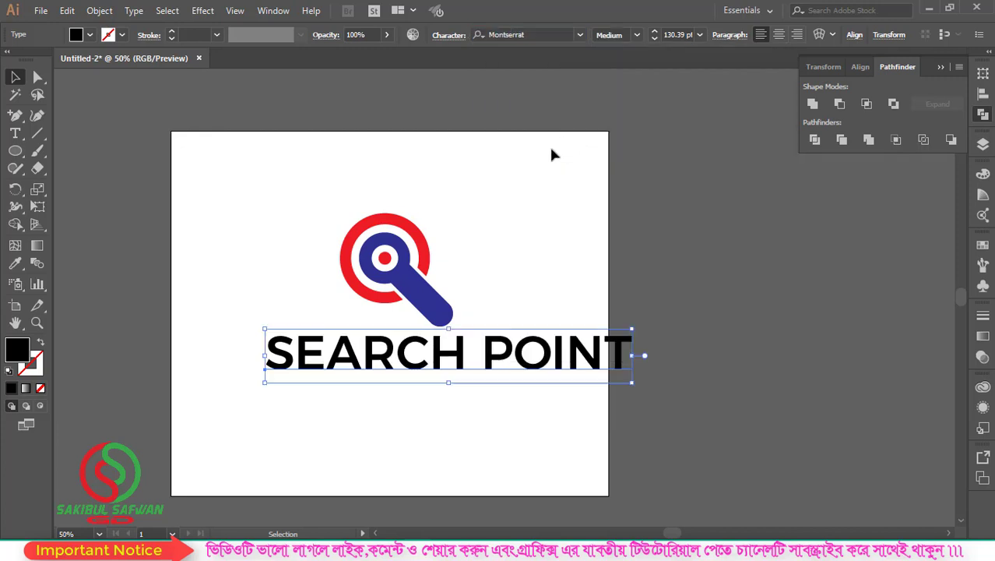
pyautogui.click(680, 34)
pyautogui.scroll(-1, 682, 34)
pyautogui.scroll(-1, 681, 35)
pyautogui.scroll(-1, 682, 34)
pyautogui.scroll(-3, 681, 35)
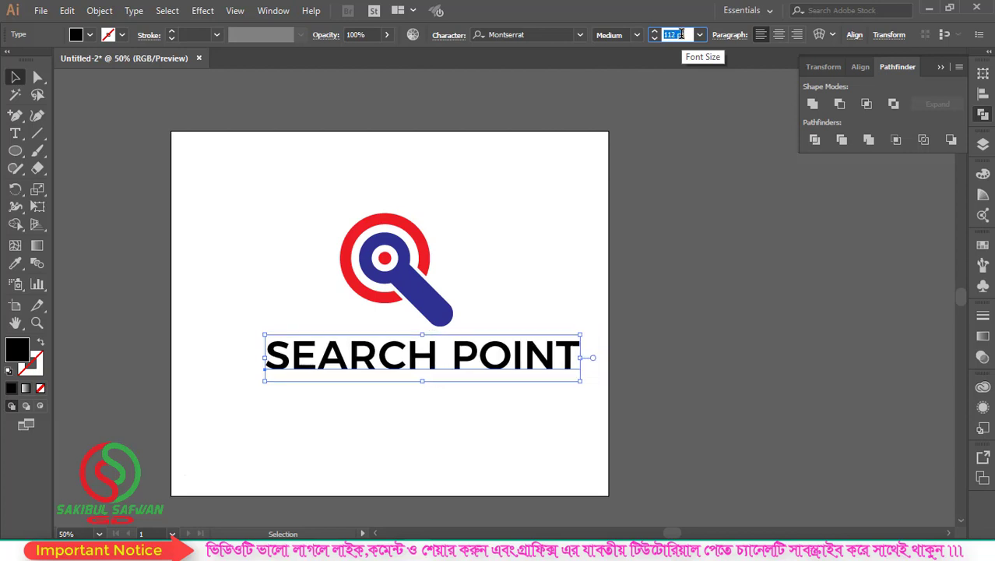
# Tighten the tracking of SEARCH POINT to about -40
pyautogui.click(448, 34)
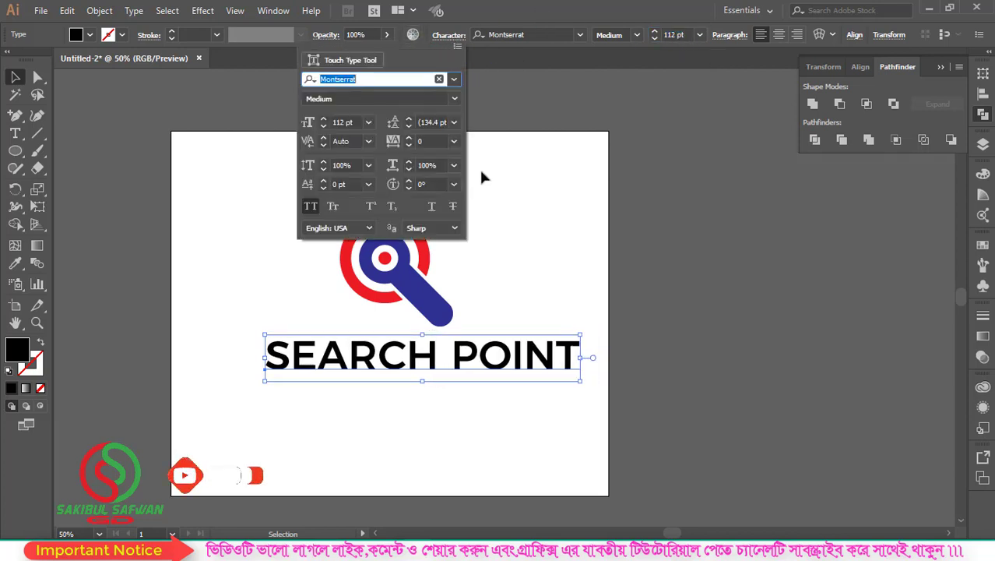
pyautogui.click(432, 140)
pyautogui.scroll(-6, 431, 141)
pyautogui.scroll(-8, 432, 141)
pyautogui.scroll(-8, 431, 141)
pyautogui.scroll(-8, 432, 141)
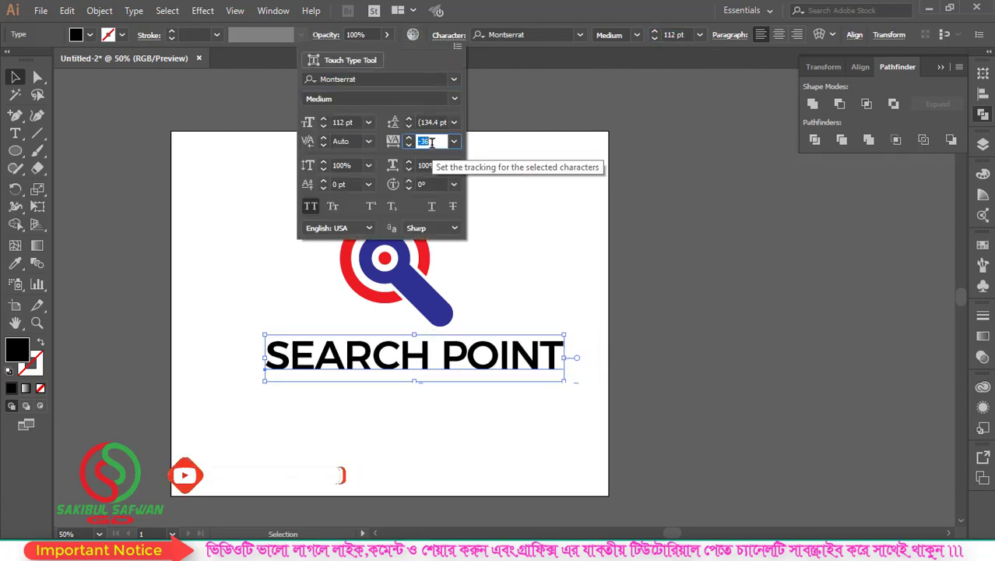
pyautogui.scroll(-8, 432, 141)
pyautogui.scroll(-5, 431, 141)
pyautogui.scroll(-5, 432, 141)
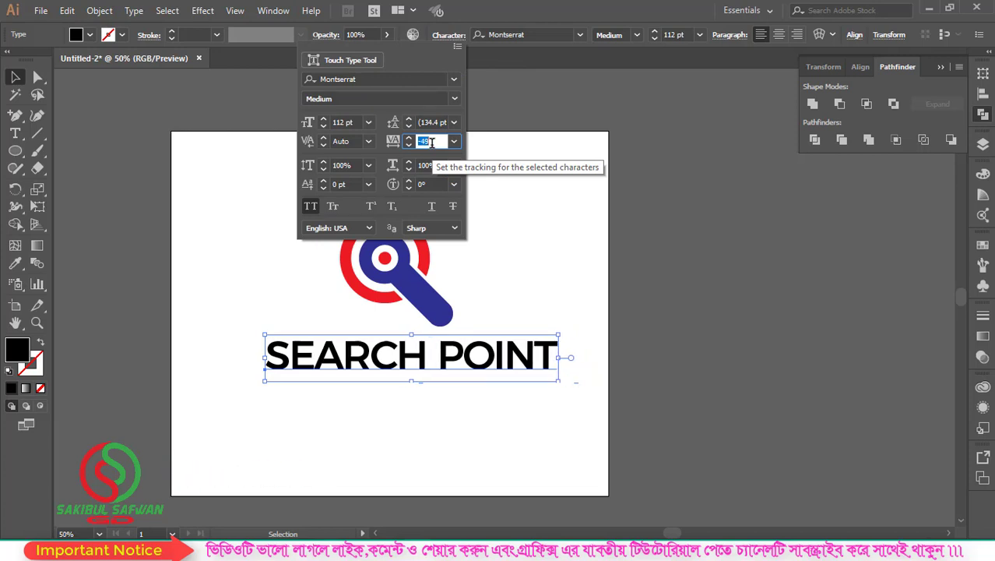
pyautogui.scroll(3, 432, 141)
pyautogui.scroll(2, 432, 141)
pyautogui.scroll(3, 431, 141)
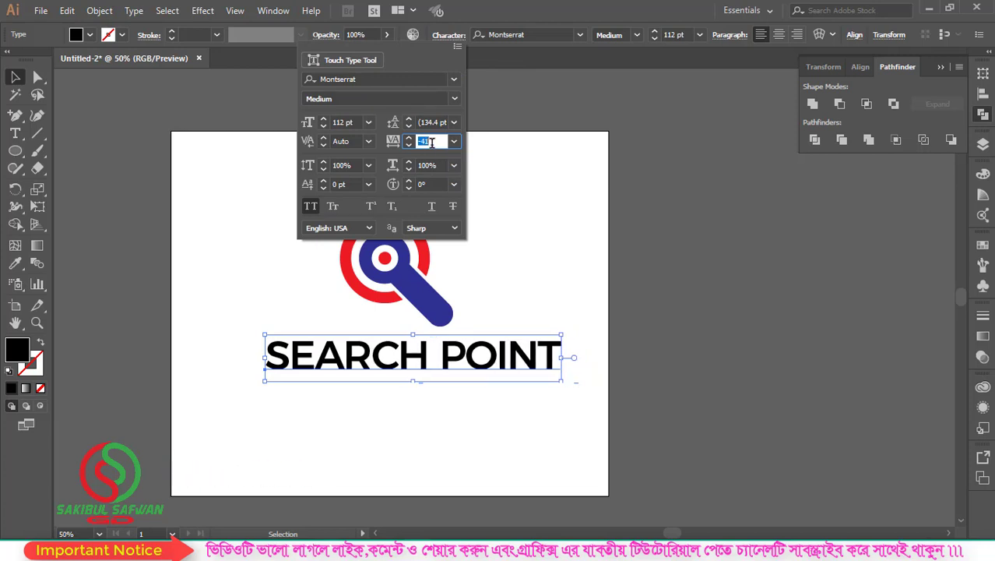
# Move SEARCH POINT up under the icon and horizontally centre-align icon and text
pyautogui.click(516, 187)
pyautogui.click(553, 220)
pyautogui.moveTo(516, 371); pyautogui.dragTo(515, 363)
pyautogui.moveTo(574, 195); pyautogui.dragTo(210, 403)
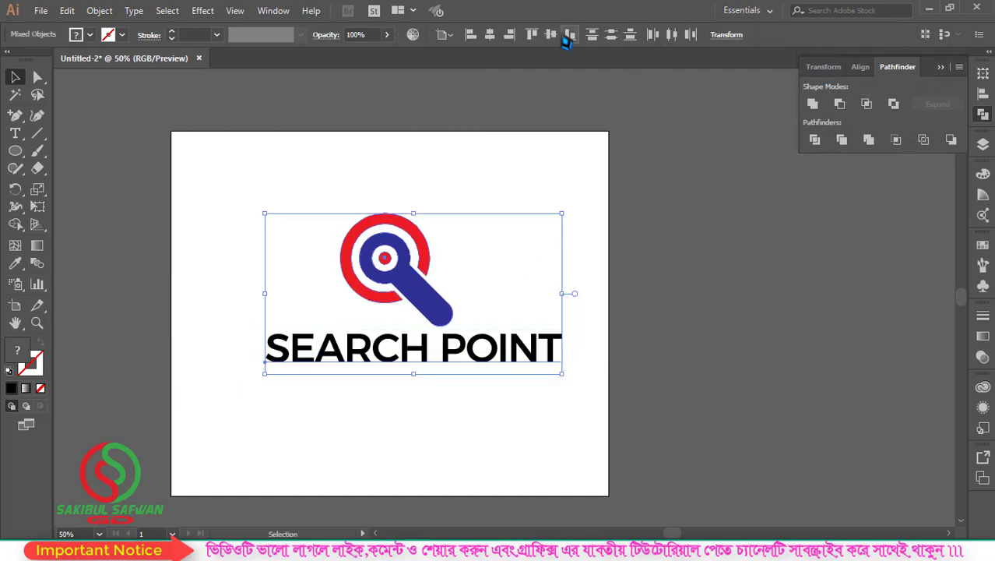
pyautogui.click(491, 35)
# Reselect only the SEARCH POINT text for character editing with the Type tool
pyautogui.click(529, 189)
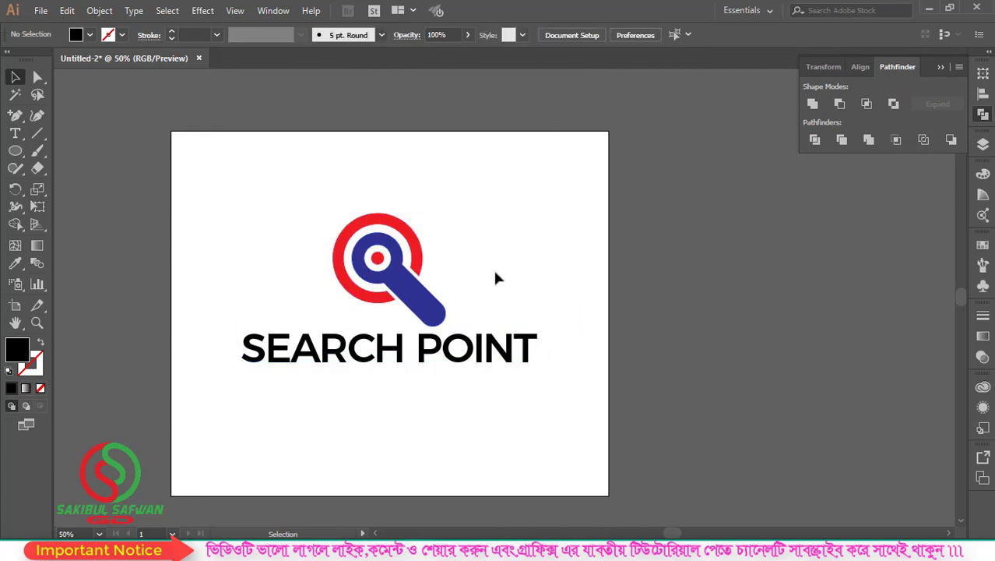
pyautogui.click(395, 262)
pyautogui.click(557, 224)
pyautogui.moveTo(582, 178); pyautogui.dragTo(450, 374)
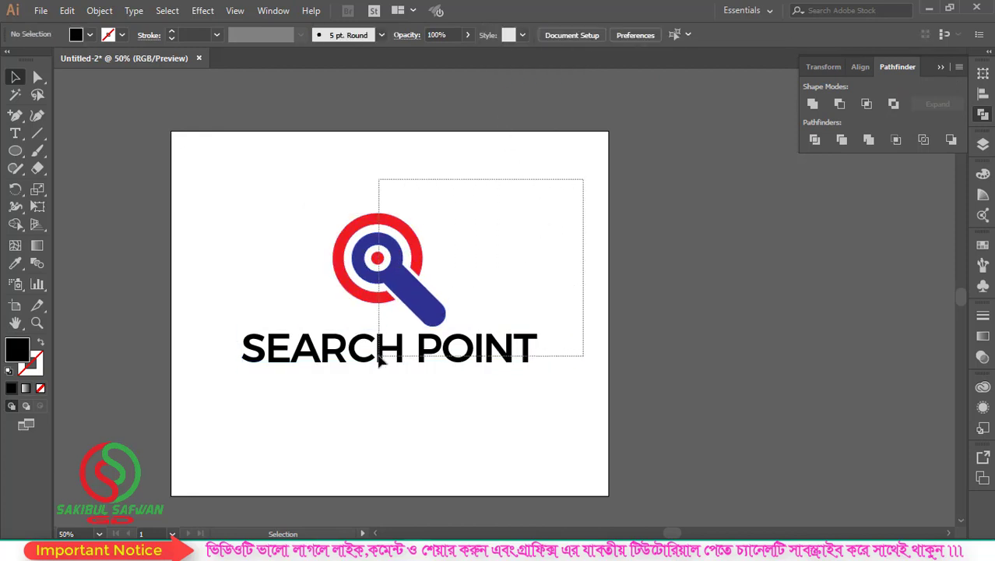
pyautogui.scroll(1, 375, 369)
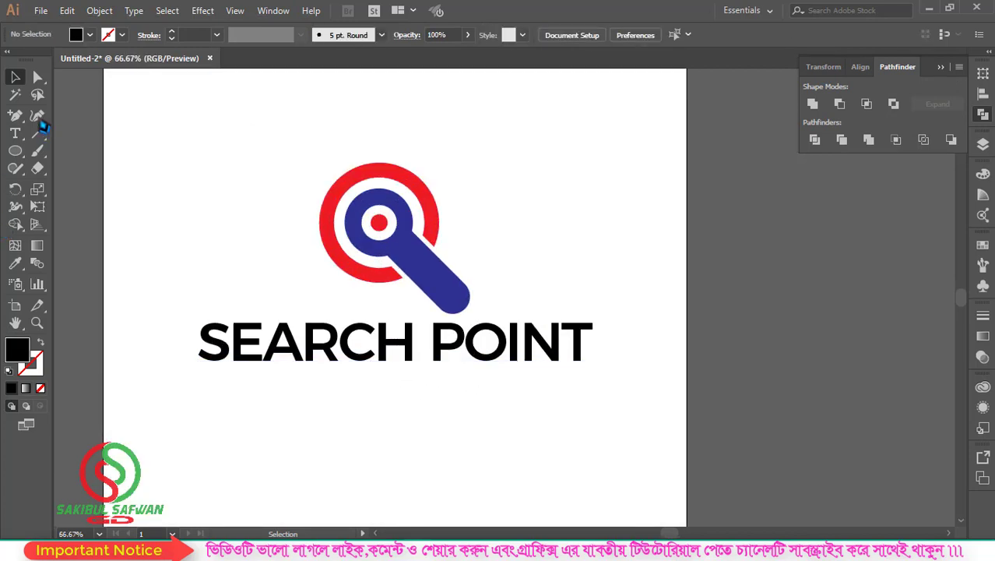
pyautogui.click(15, 133)
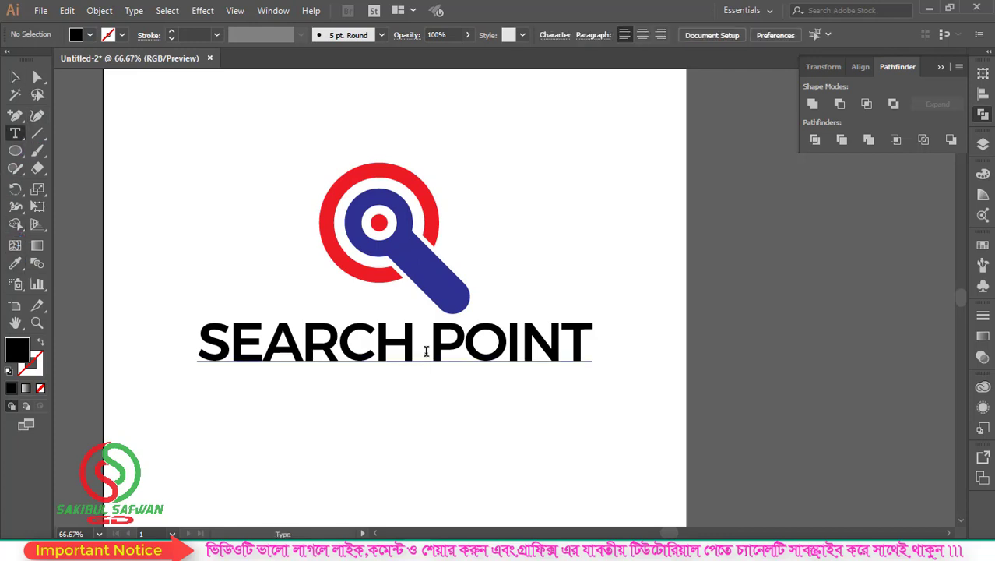
# Colour the word SEARCH with the icon's blue using the Eyedropper
pyautogui.moveTo(428, 342); pyautogui.dragTo(171, 341)
pyautogui.click(15, 263)
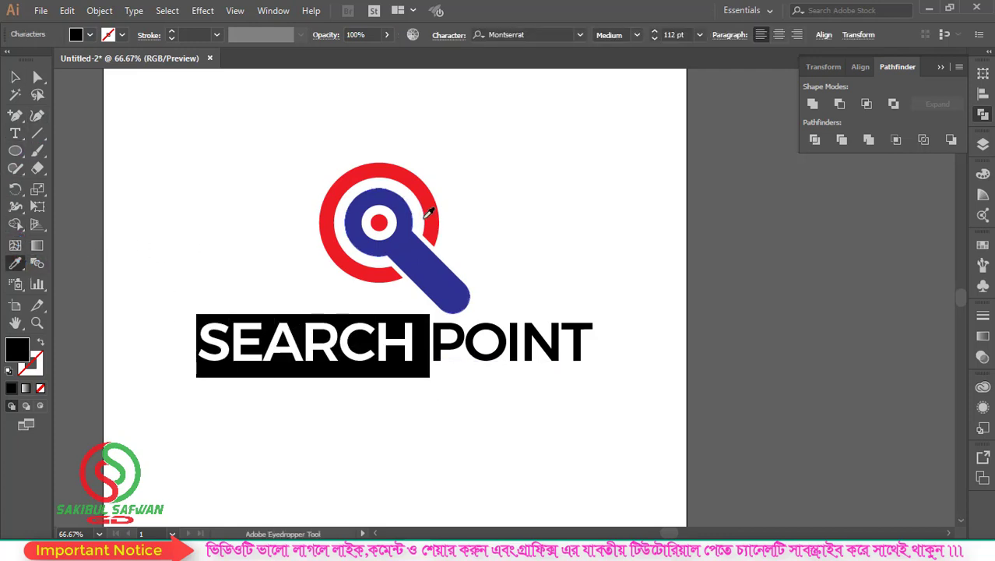
pyautogui.click(436, 257)
pyautogui.click(15, 77)
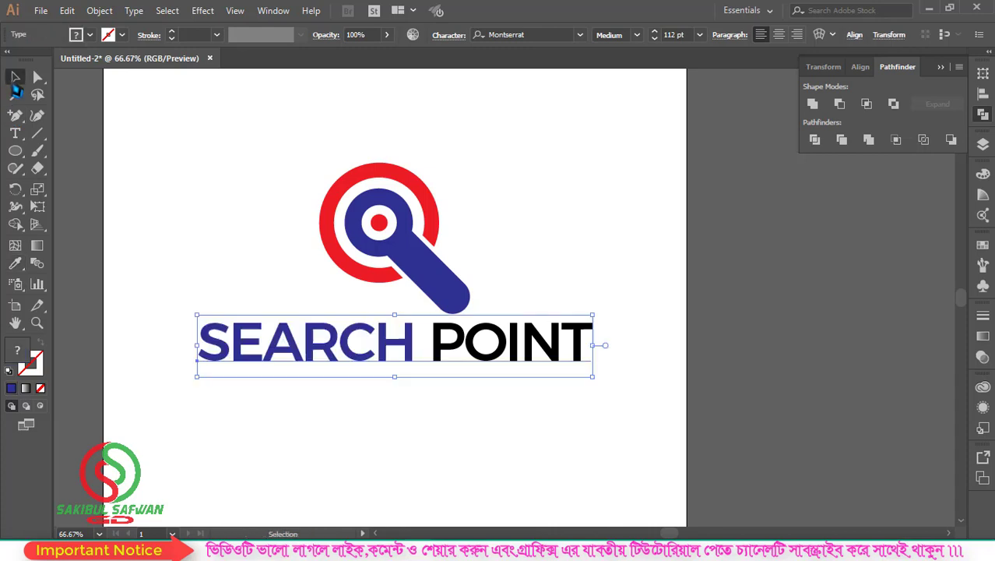
# Colour the word POINT with the ring's red using the Eyedropper
pyautogui.click(16, 135)
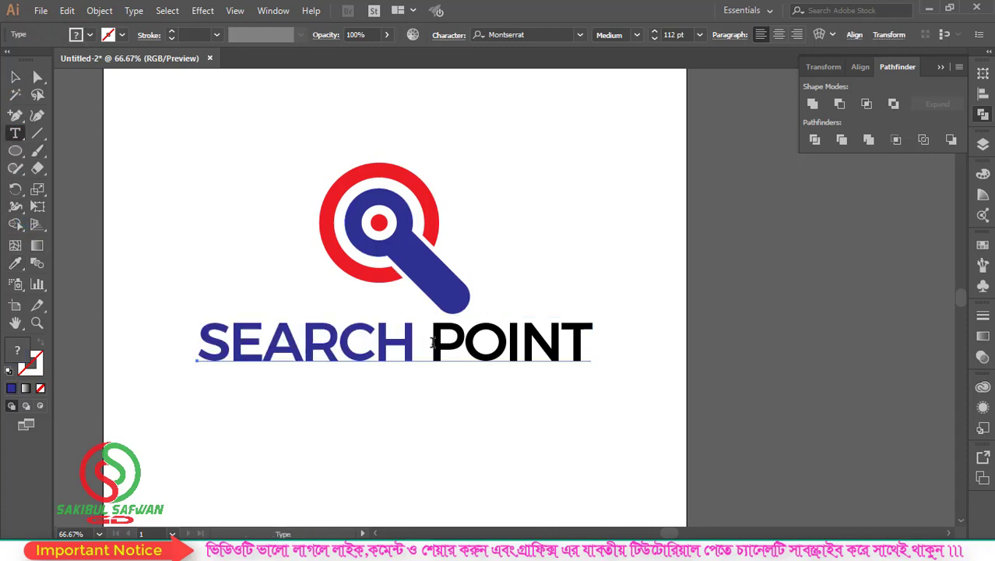
pyautogui.moveTo(433, 341); pyautogui.dragTo(685, 343)
pyautogui.click(15, 262)
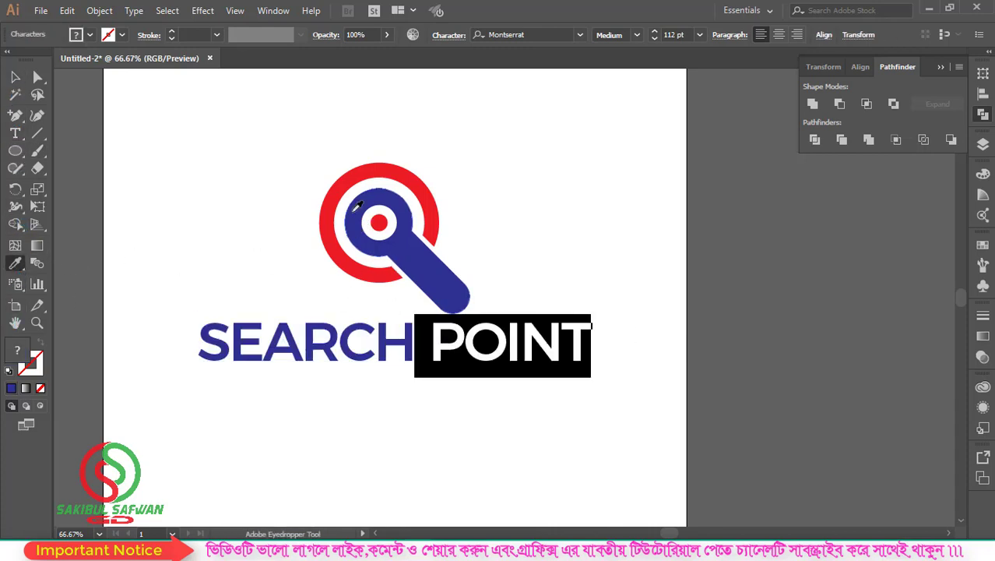
pyautogui.click(339, 212)
pyautogui.click(15, 76)
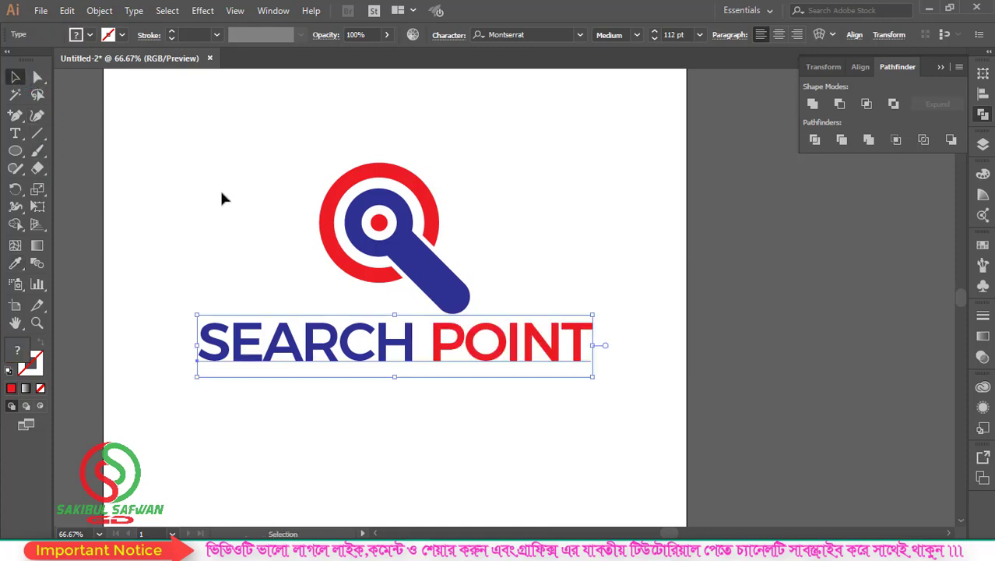
# Convert the SEARCH POINT lettering to outlines
pyautogui.rightClick(337, 338)
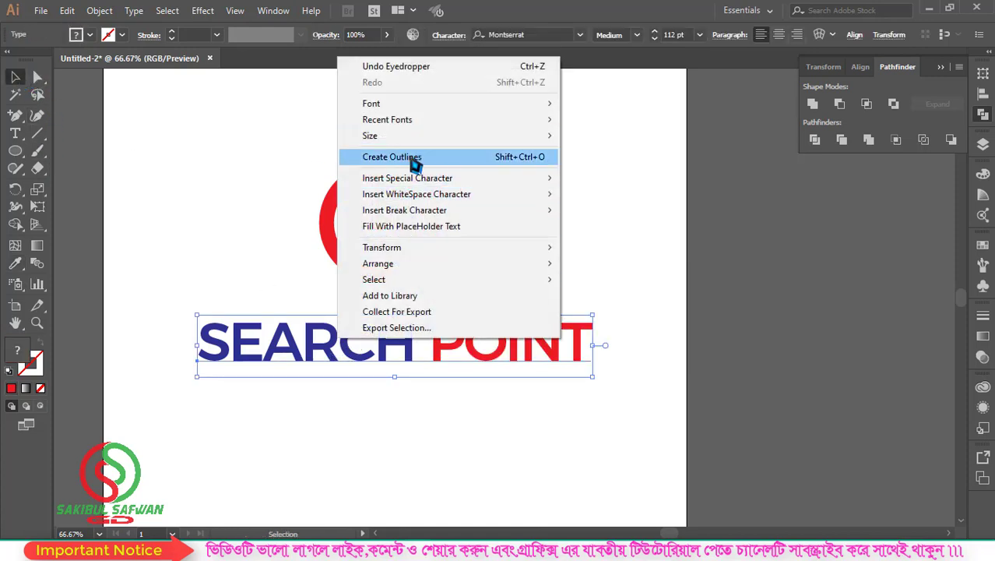
pyautogui.click(414, 158)
pyautogui.click(558, 258)
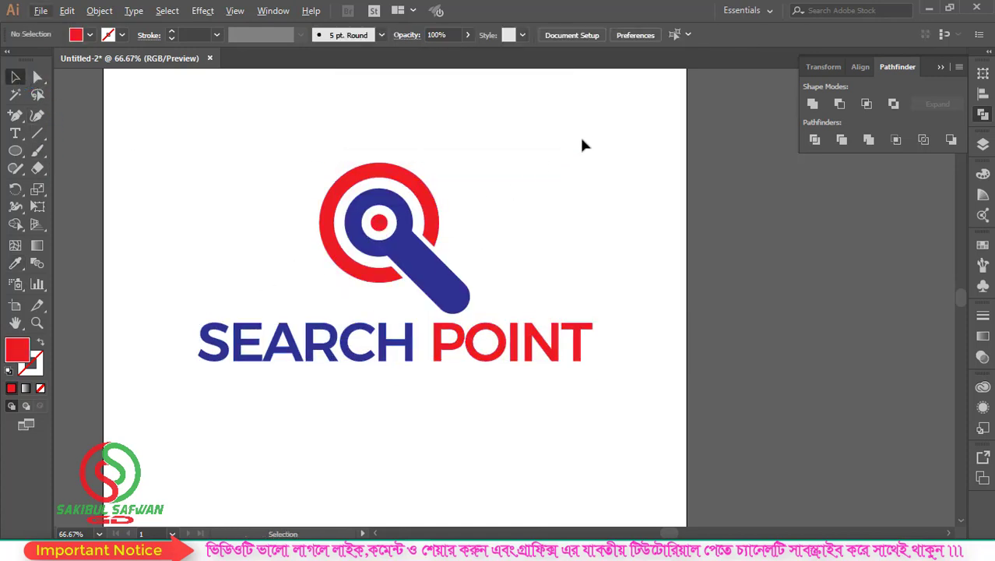
# Group the magnifier icon and outlined lettering into one logo object
pyautogui.moveTo(584, 145); pyautogui.dragTo(204, 380)
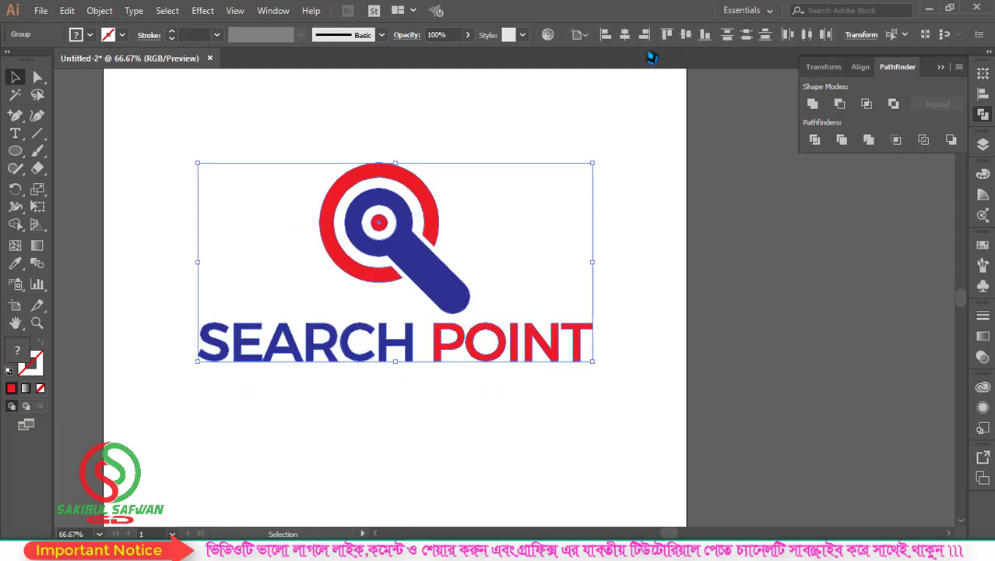
pyautogui.click(509, 127)
pyautogui.hotkey('ctrl', '-')
pyautogui.hotkey('ctrl', '-')
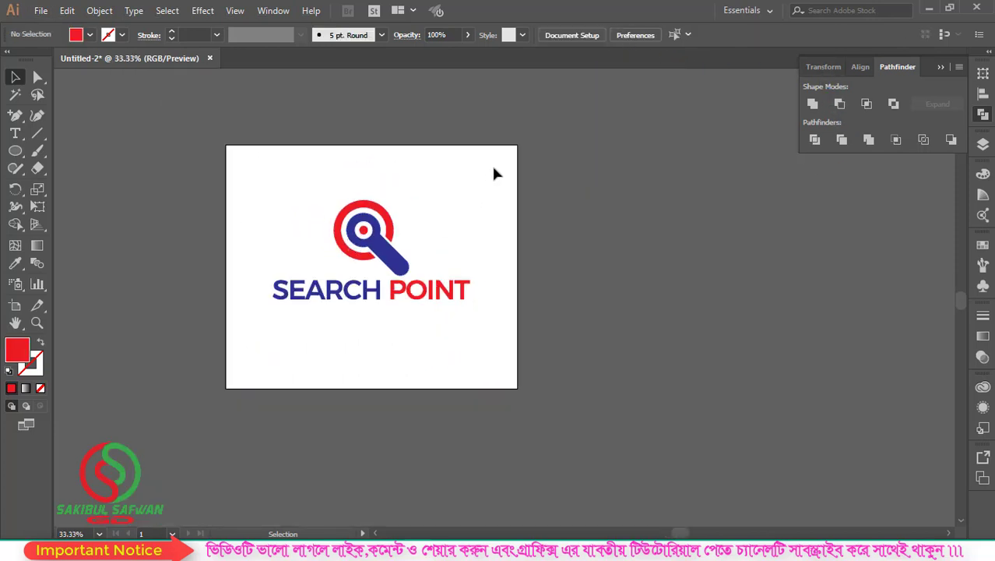
pyautogui.moveTo(494, 173); pyautogui.dragTo(271, 337)
pyautogui.rightClick(360, 243)
pyautogui.click(397, 332)
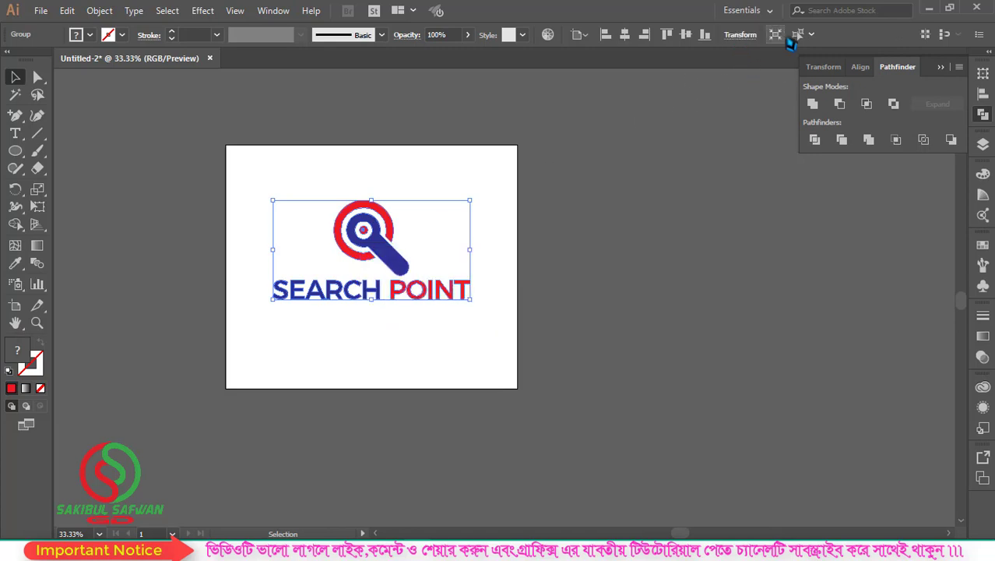
# Centre the grouped logo vertically, aligned to the artboard
pyautogui.click(578, 34)
pyautogui.click(606, 84)
pyautogui.click(686, 35)
pyautogui.click(509, 231)
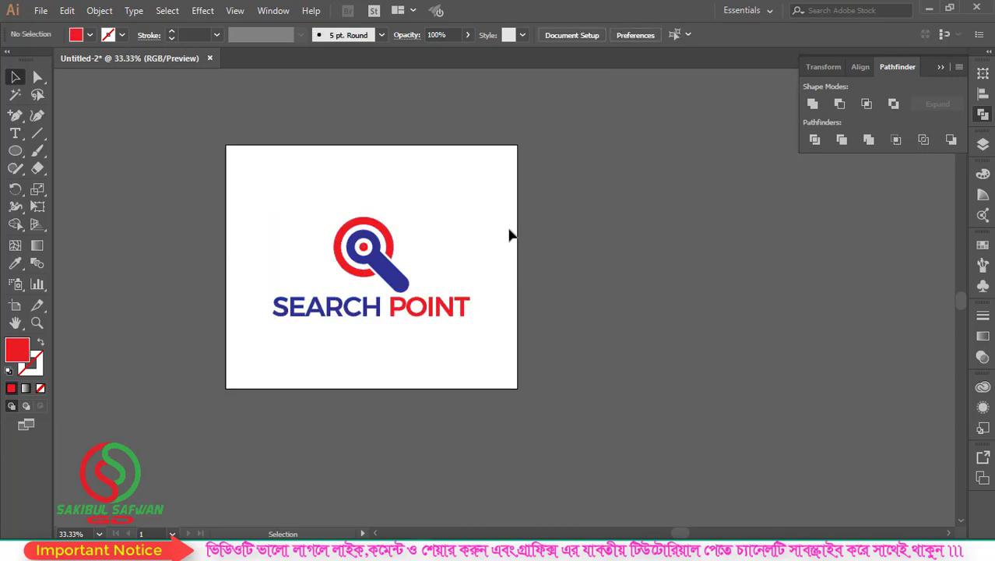
pyautogui.hotkey('ctrl', '+')
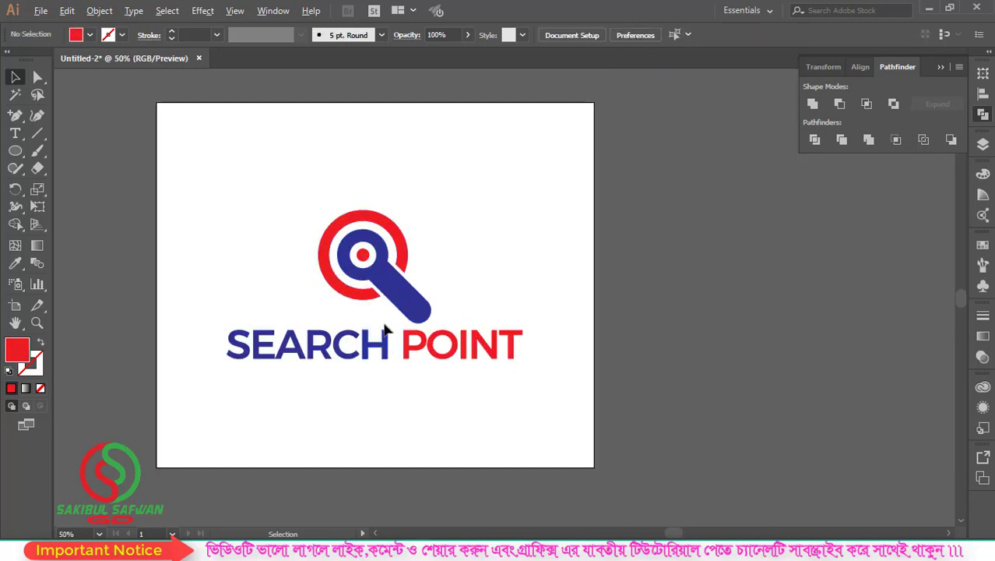
pyautogui.keyDown('alt'); pyautogui.scroll(1, 383, 327); pyautogui.keyUp('alt')
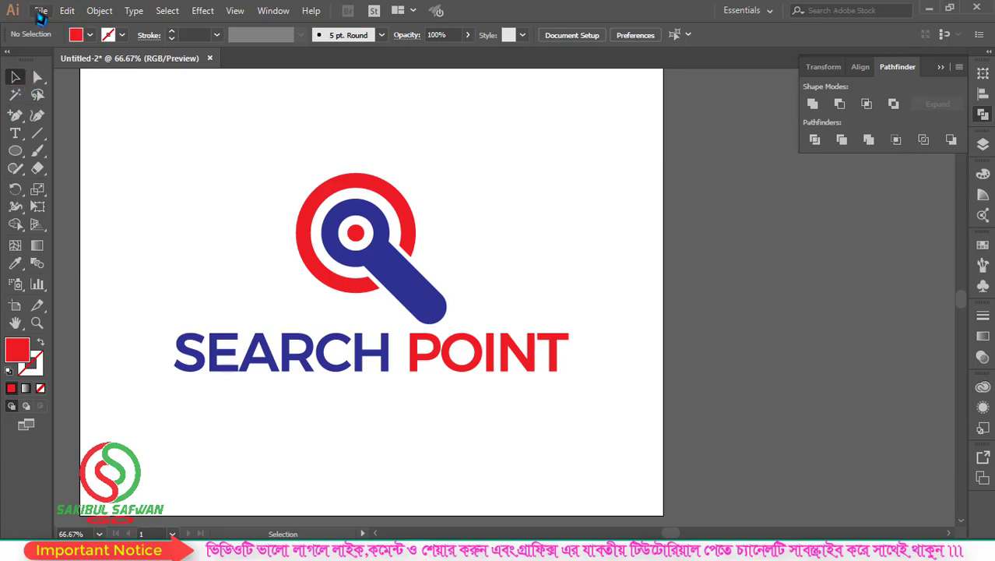
pyautogui.click(40, 10)
# Save the file to the Desktop as 'Search Point logo design.ai' with default Illustrator Options
pyautogui.click(82, 134)
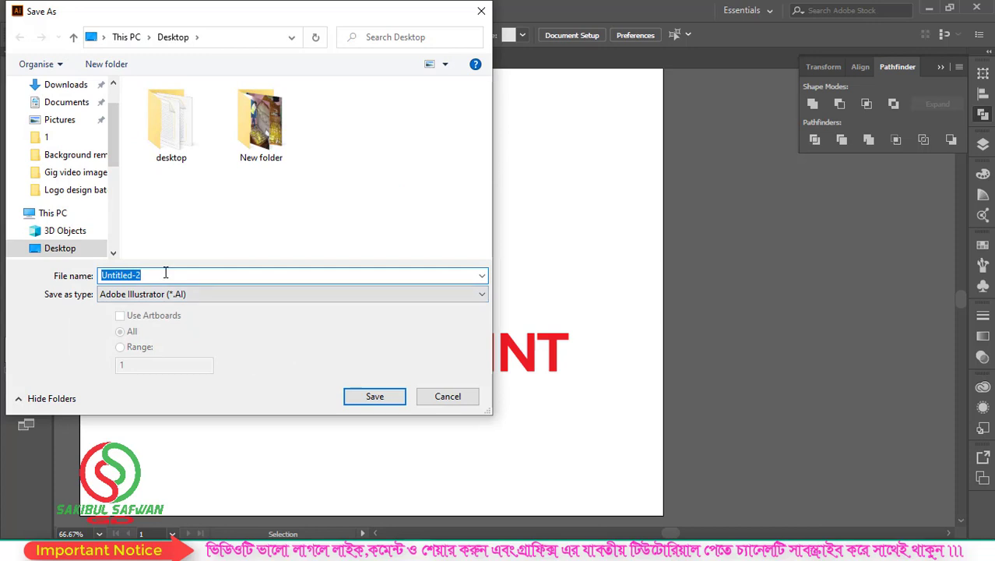
pyautogui.write('ak')
pyautogui.press('BackSpace')
pyautogui.press('BackSpace')
pyautogui.press('BackSpace')
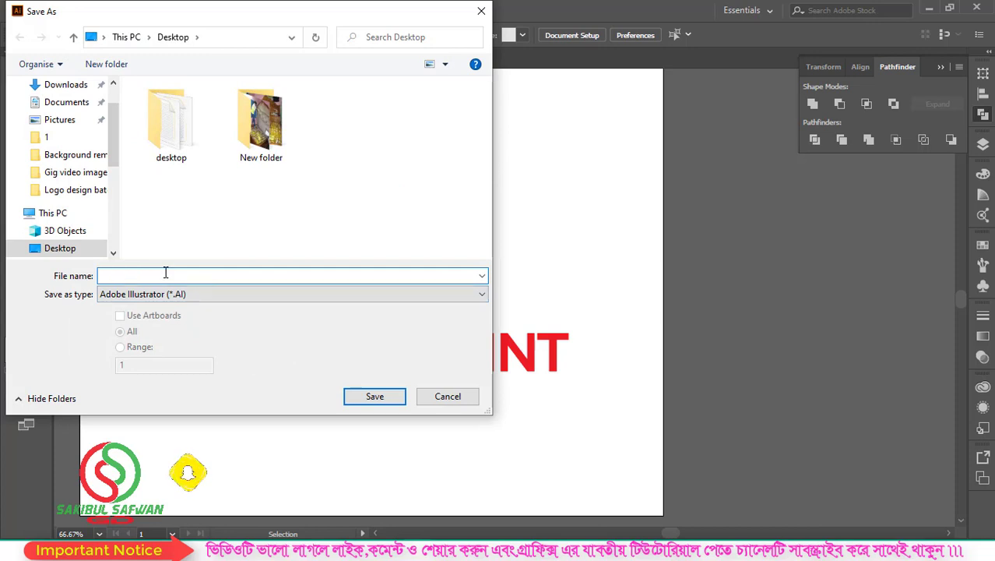
pyautogui.write('Search Point l')
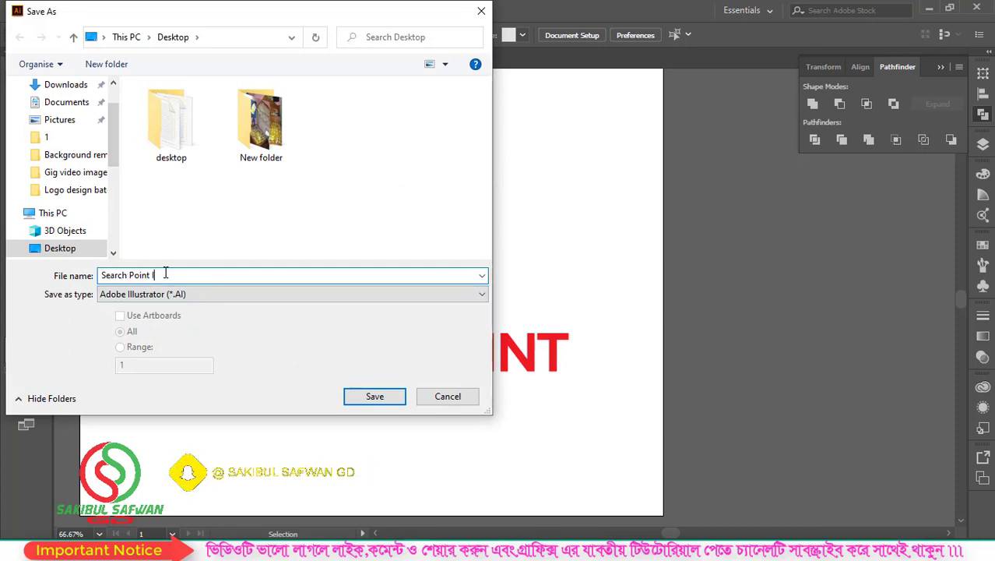
pyautogui.write('ogo design')
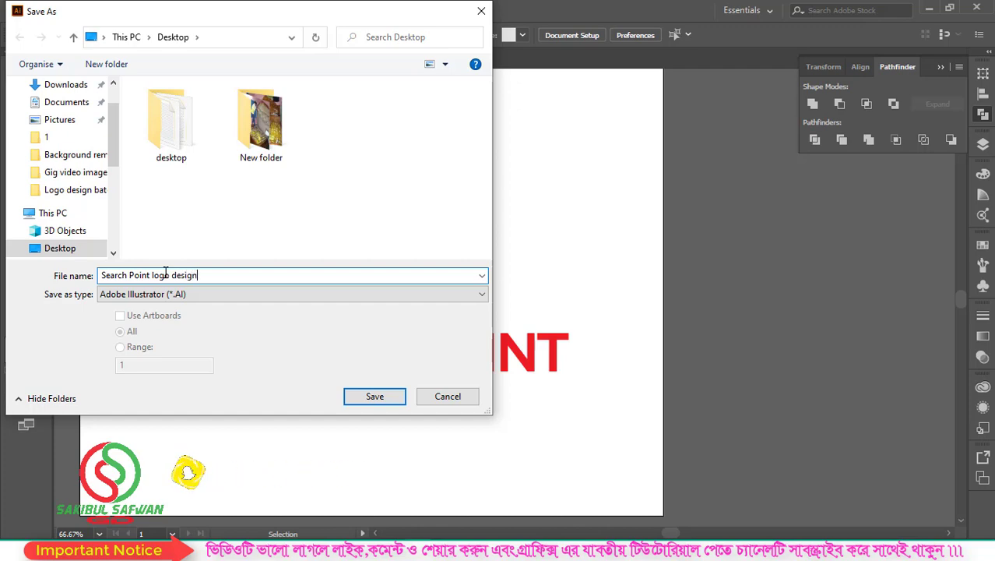
pyautogui.click(372, 394)
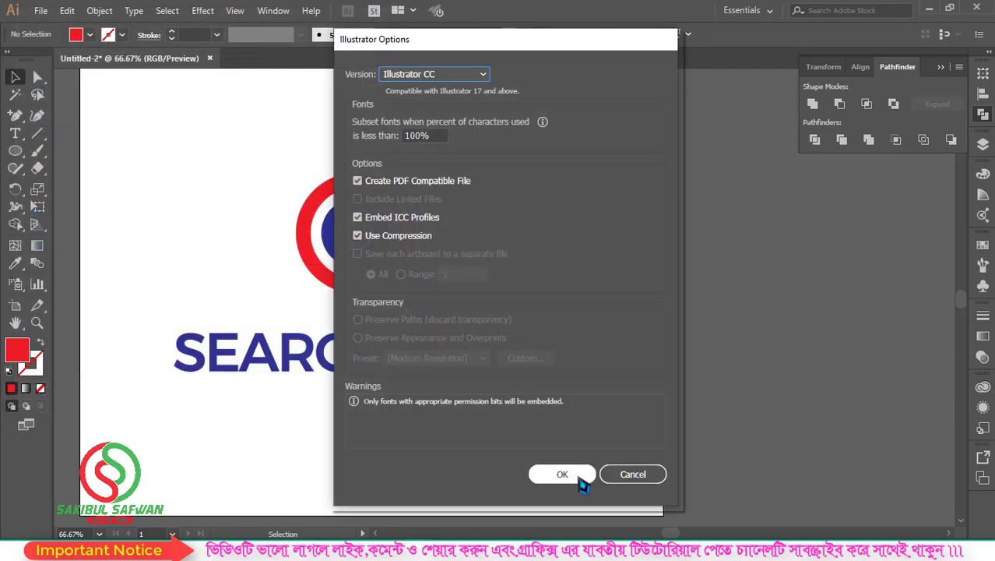
pyautogui.click(563, 480)
pyautogui.click(40, 10)
pyautogui.moveTo(66, 268)
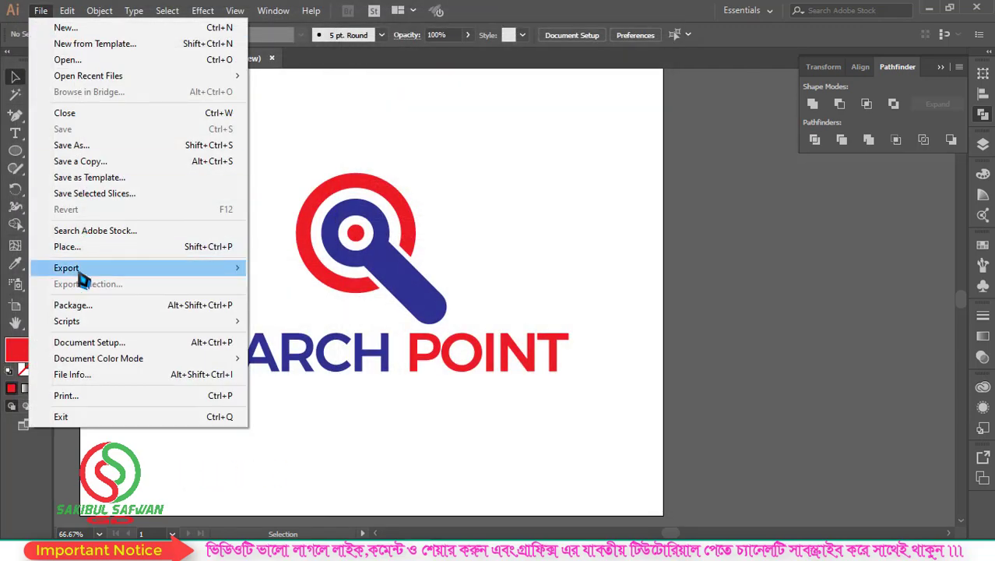
# Export the artboard as JPEG 'Search Point logo design' at quality 10
pyautogui.click(304, 285)
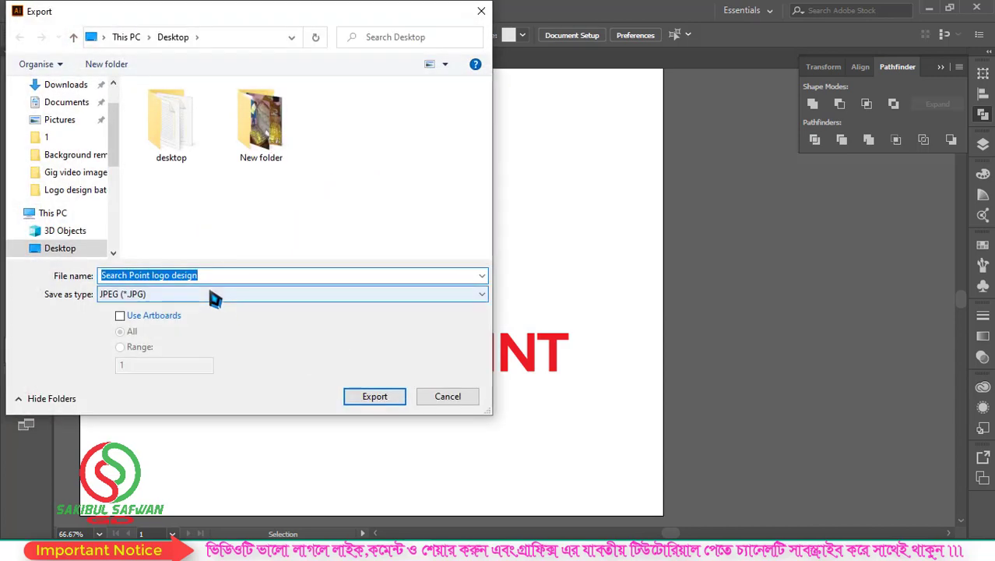
pyautogui.click(212, 294)
pyautogui.click(212, 293)
pyautogui.click(120, 315)
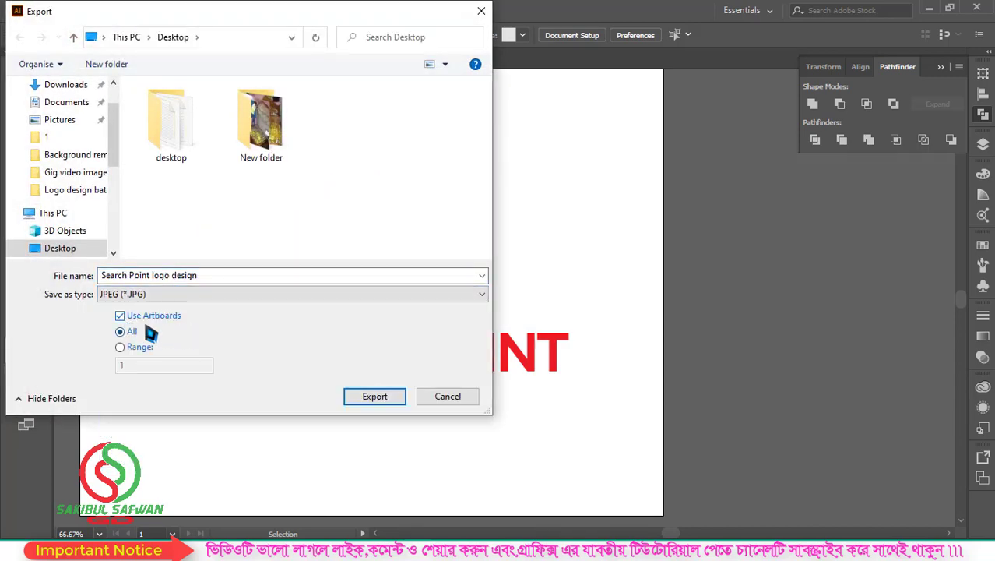
pyautogui.click(374, 398)
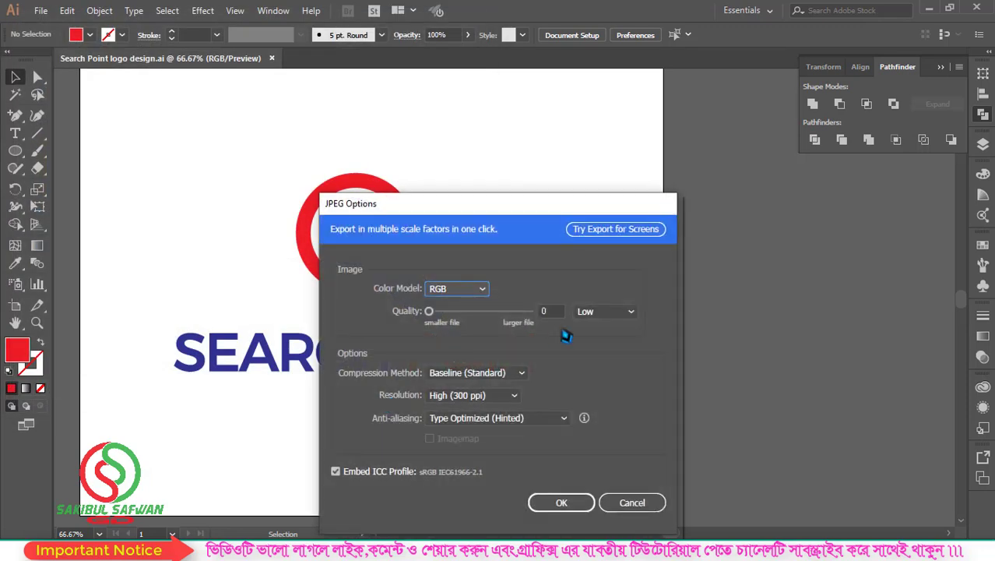
pyautogui.moveTo(514, 319); pyautogui.dragTo(534, 312)
pyautogui.click(560, 502)
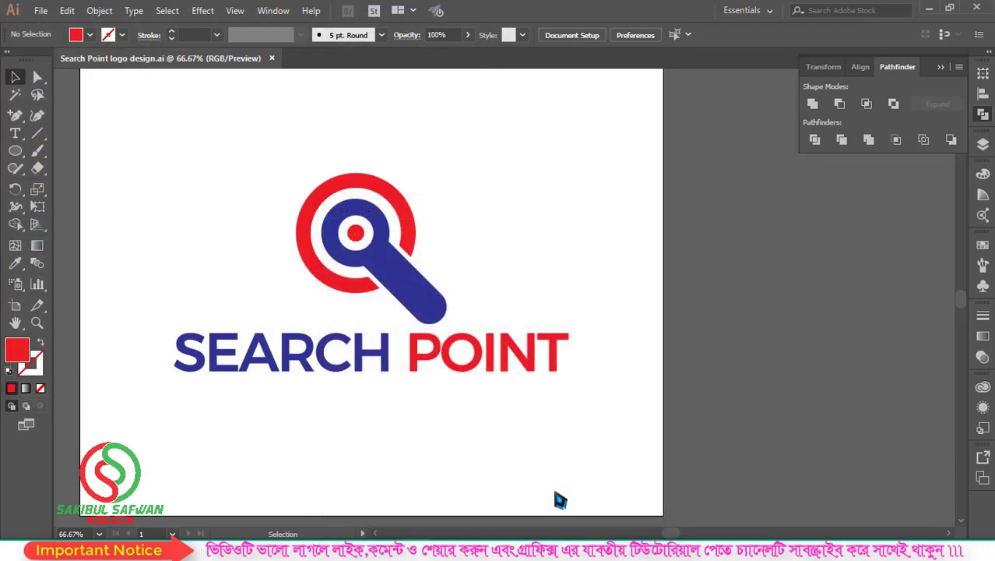